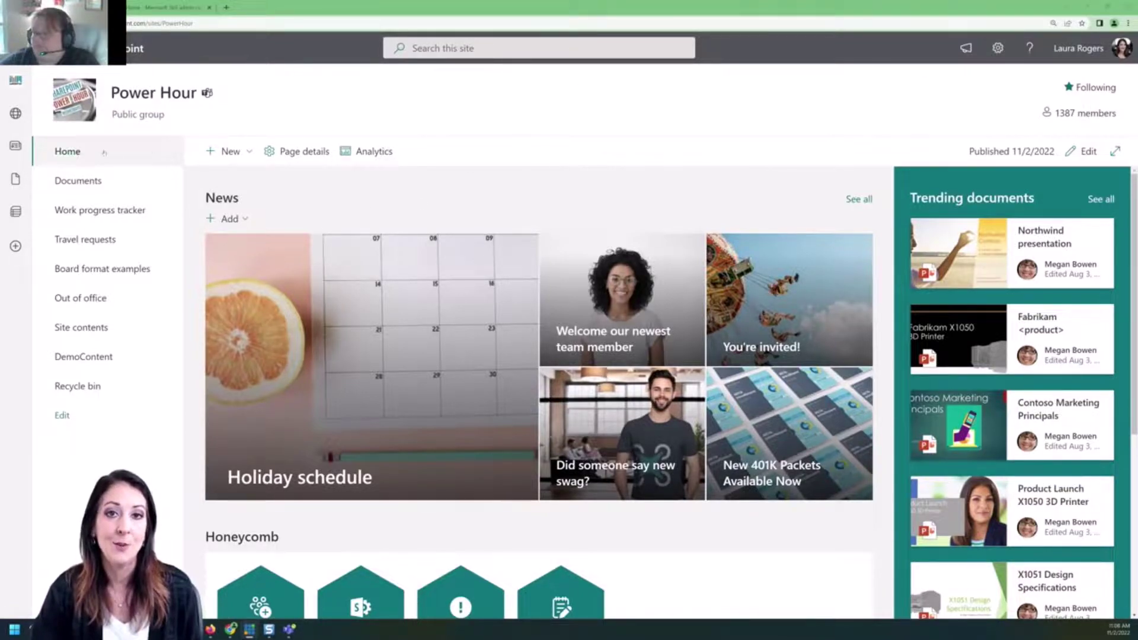
Start a new site page from the Basic text template and mark it as a private draft
left_click(229, 154)
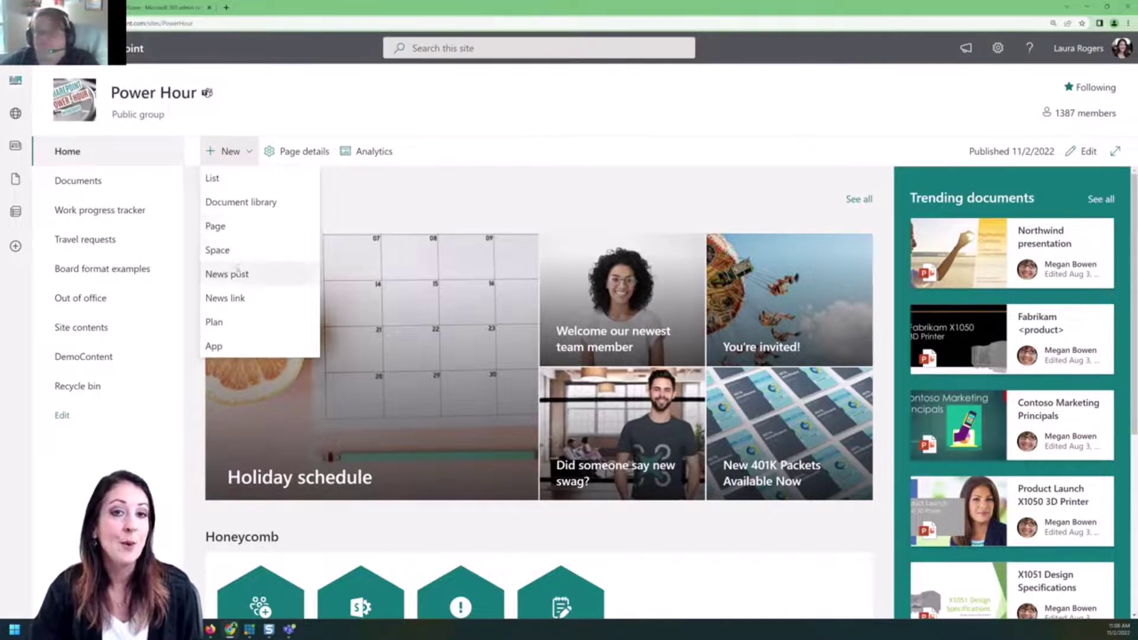
left_click(260, 228)
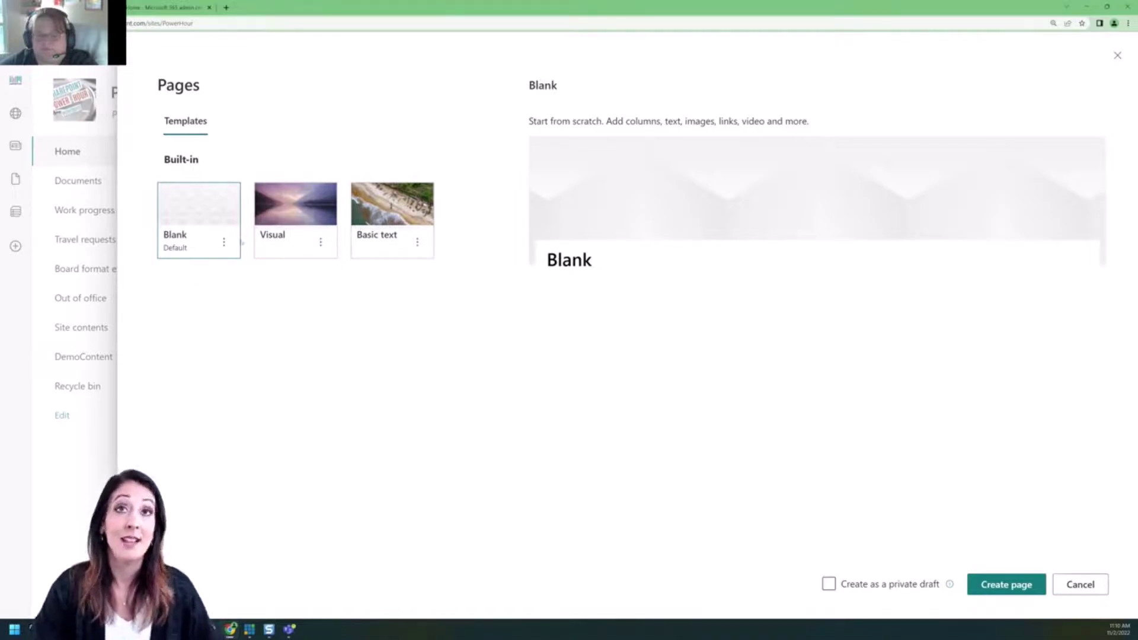
left_click(296, 213)
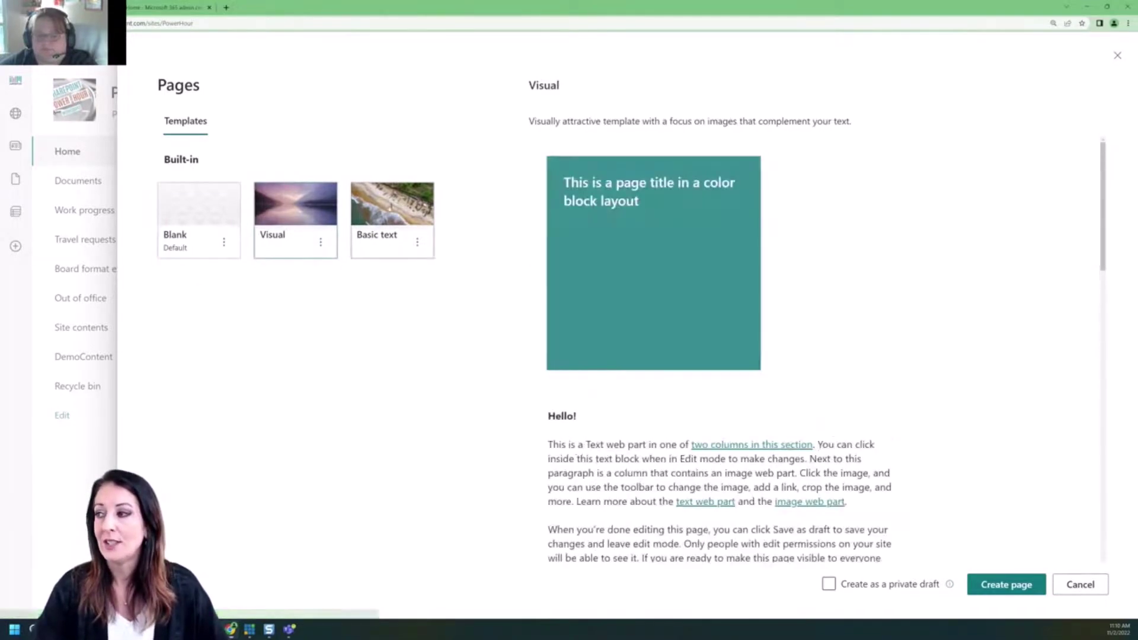
left_click(392, 211)
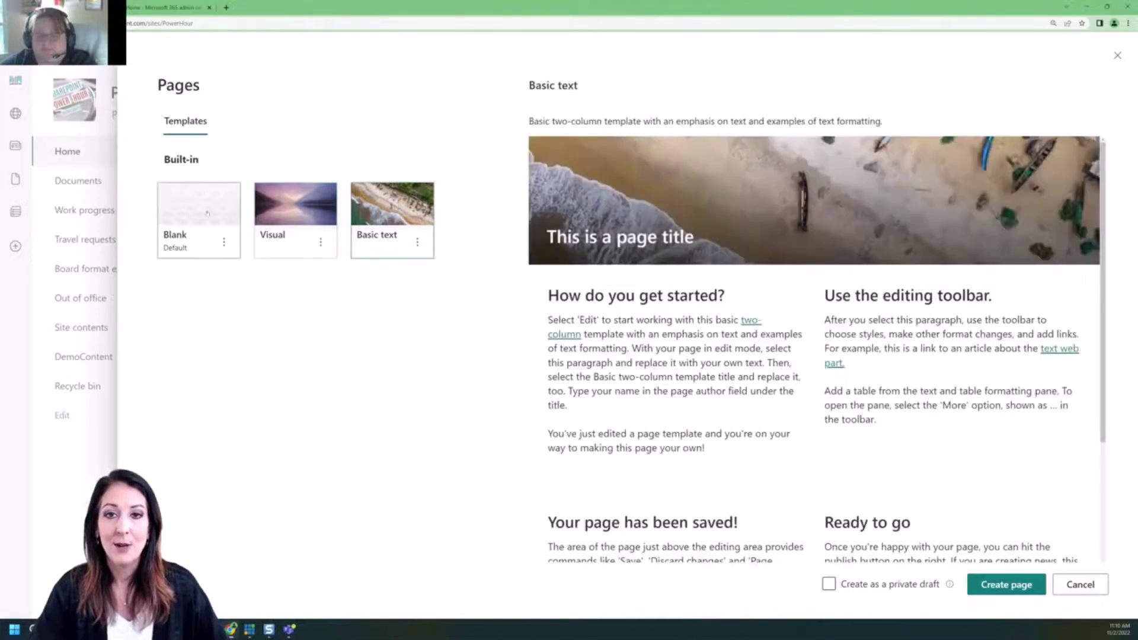
left_click(205, 213)
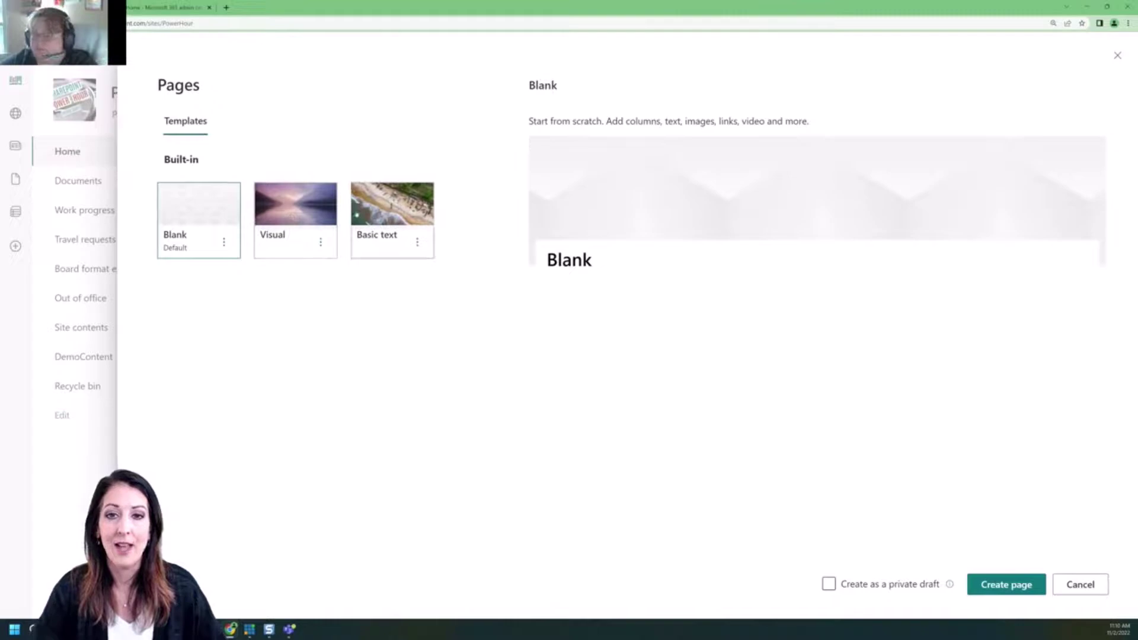
left_click(391, 208)
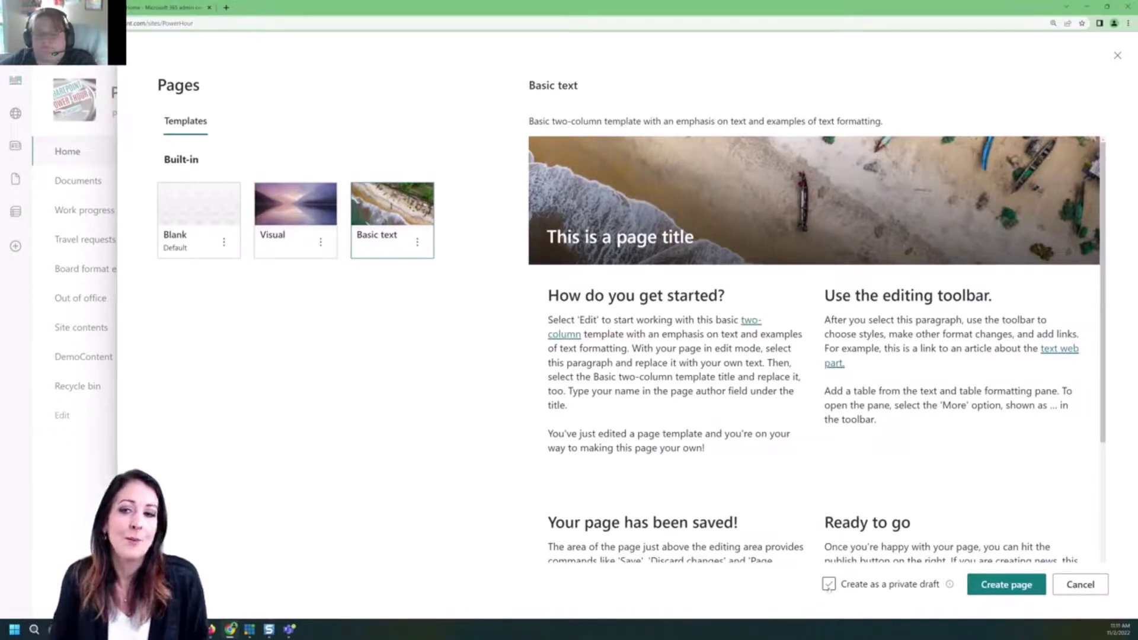
left_click(829, 586)
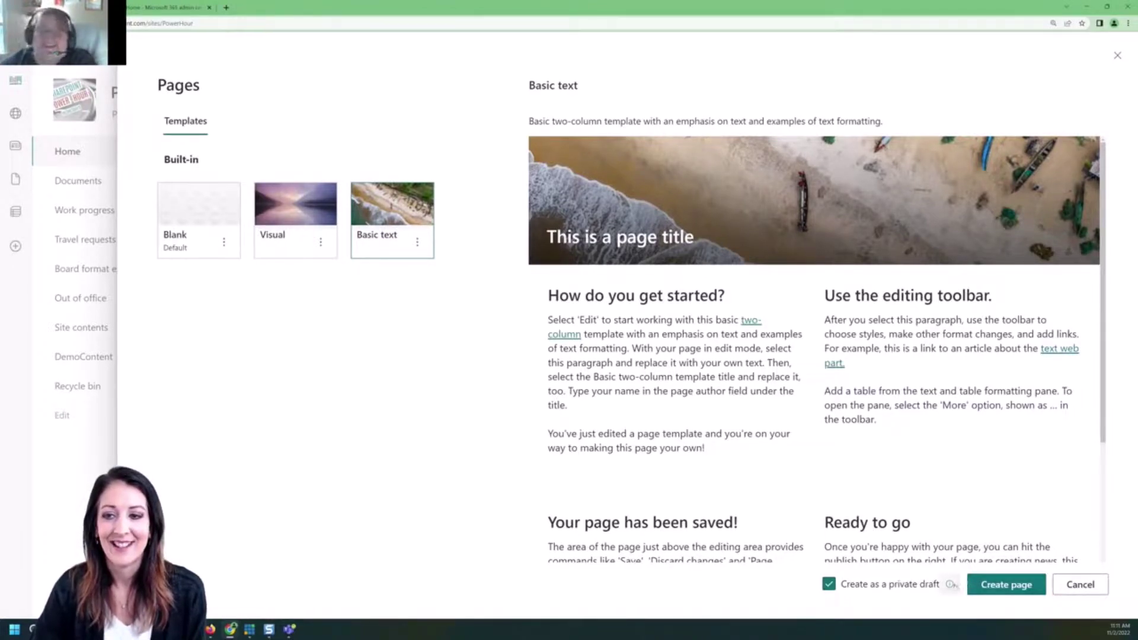
Open the help article about private drafts and read who can see a private draft
mouse_move(949, 585)
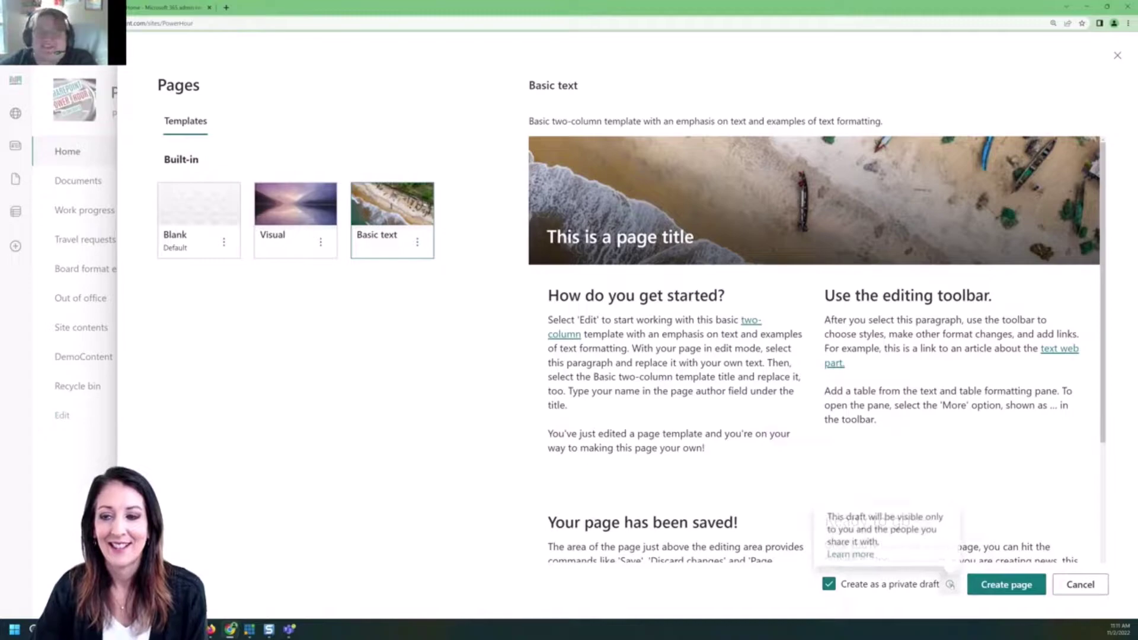
left_click(851, 554)
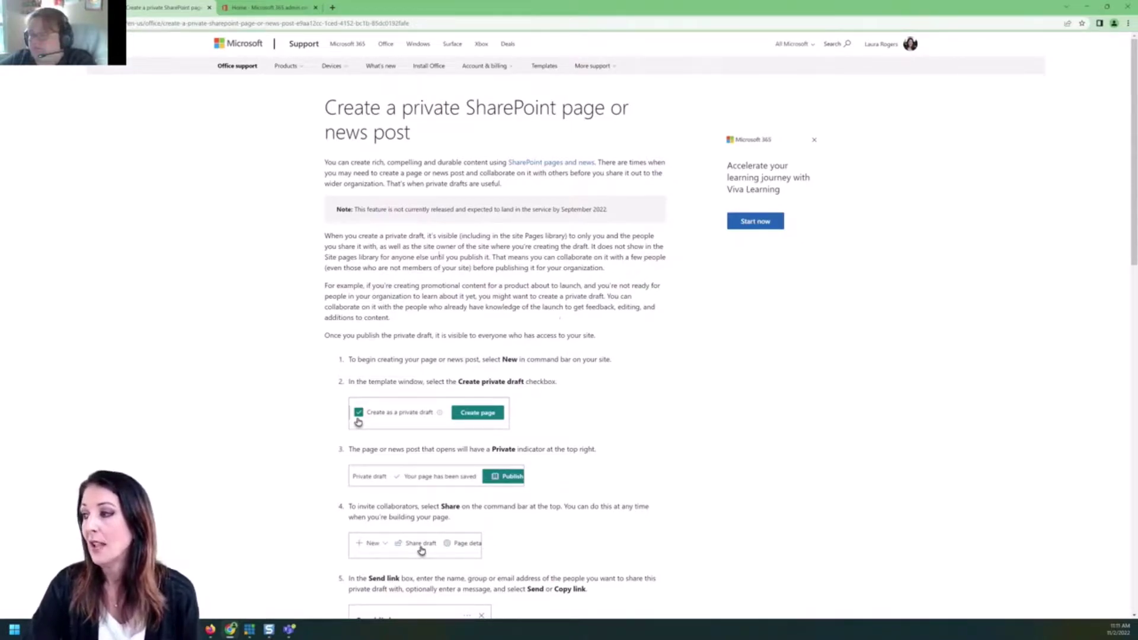
left_click_drag(455, 236, 478, 236)
left_click(478, 236)
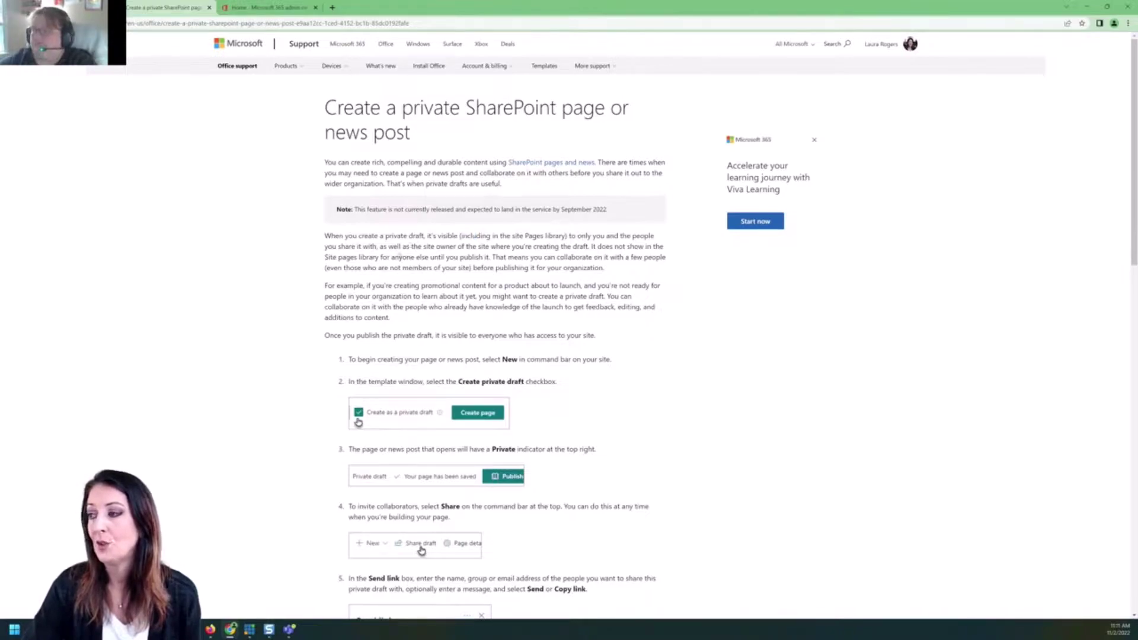
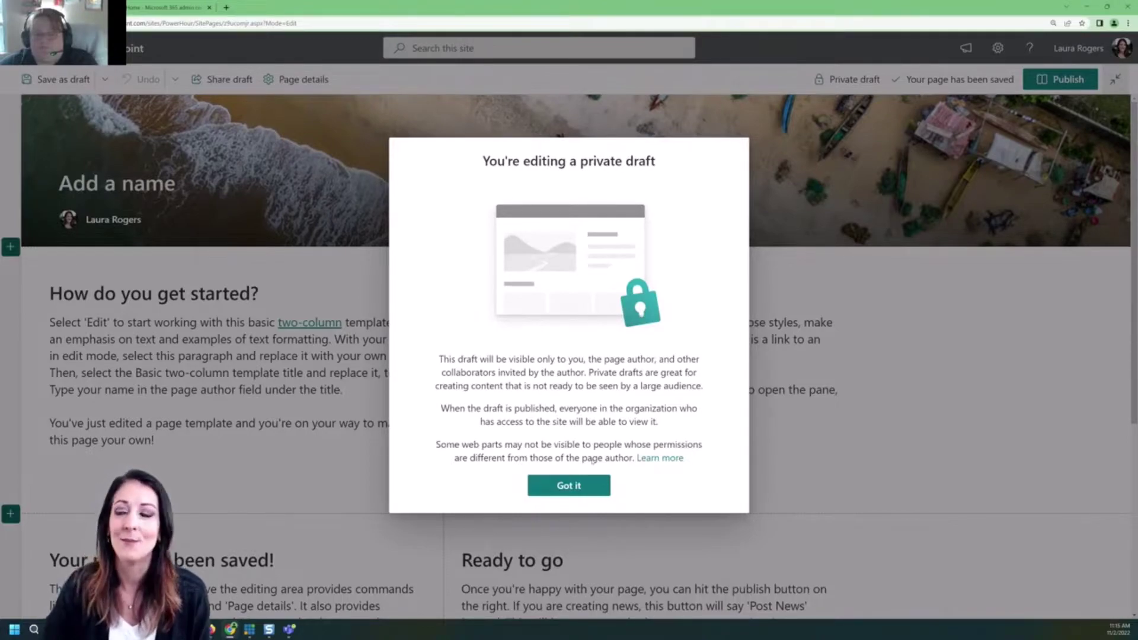
Dismiss the private draft notice and title the new page "Test Private page"
left_click(586, 485)
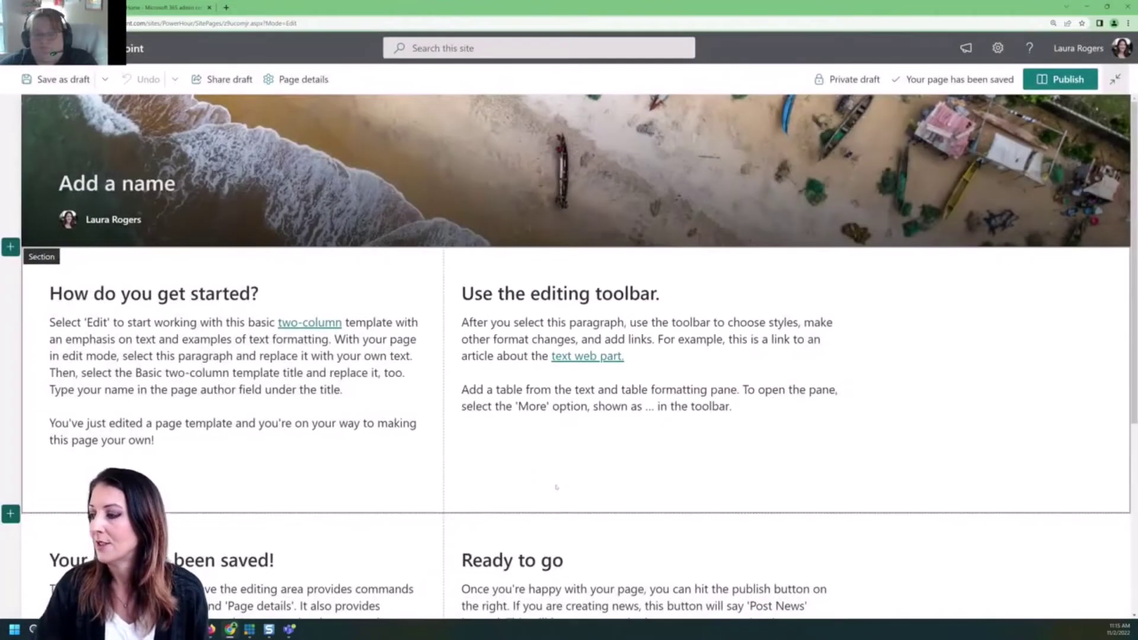
left_click(59, 183)
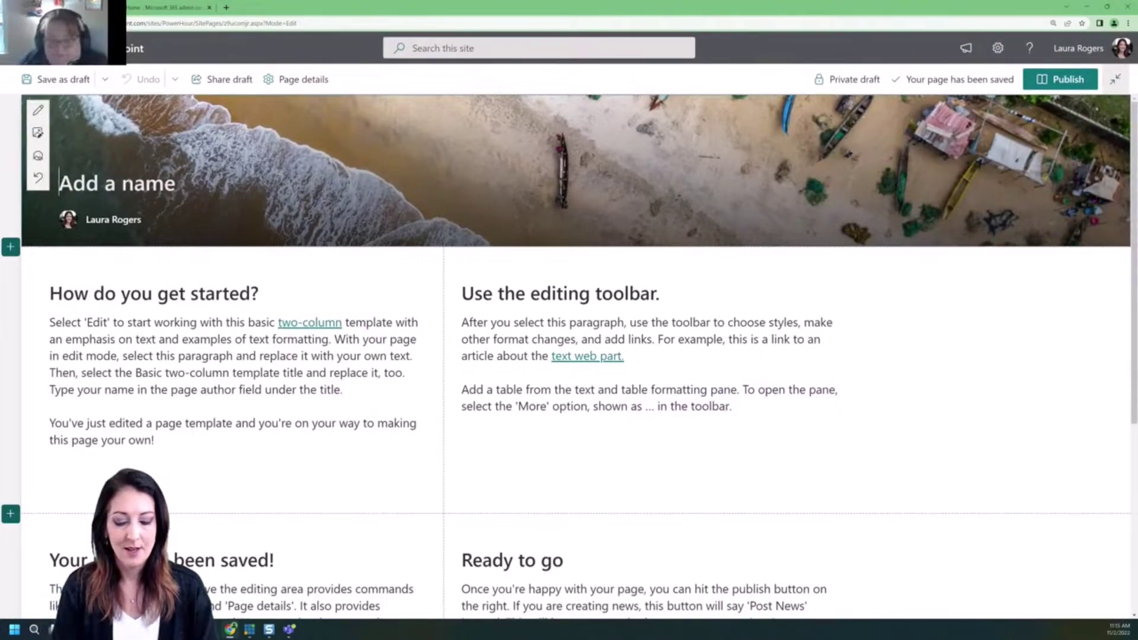
type("Test Private pagte")
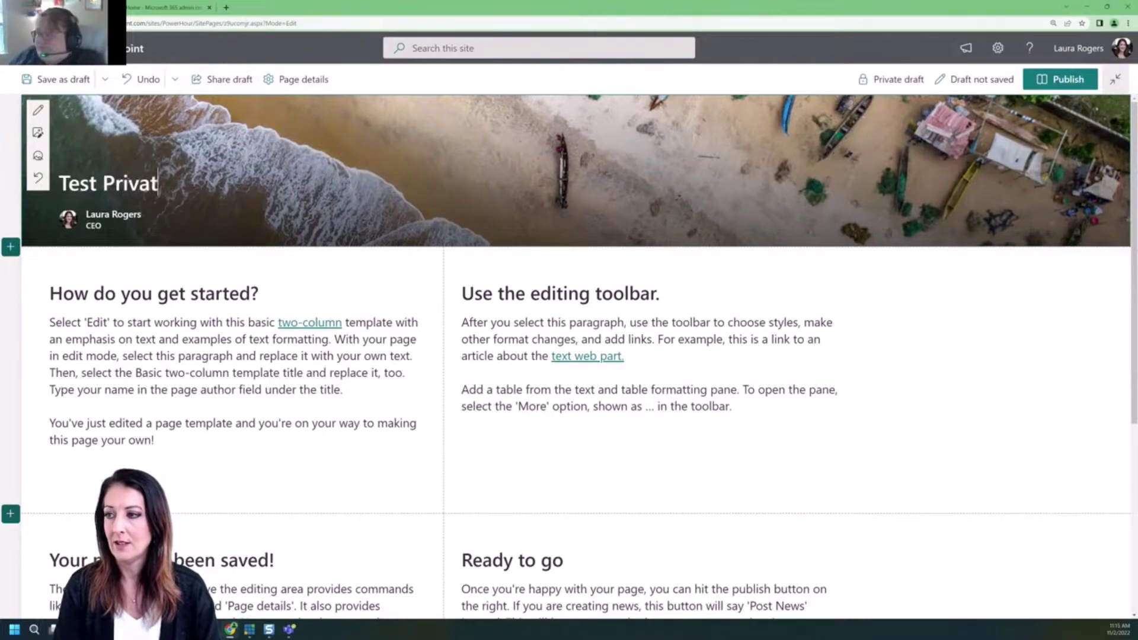
key("BackSpace")
key("BackSpace")
type("e")
left_click(221, 111)
Remove the author from the page's title area, try looking up "hr" as replacement, and clear the entry
left_click(126, 230)
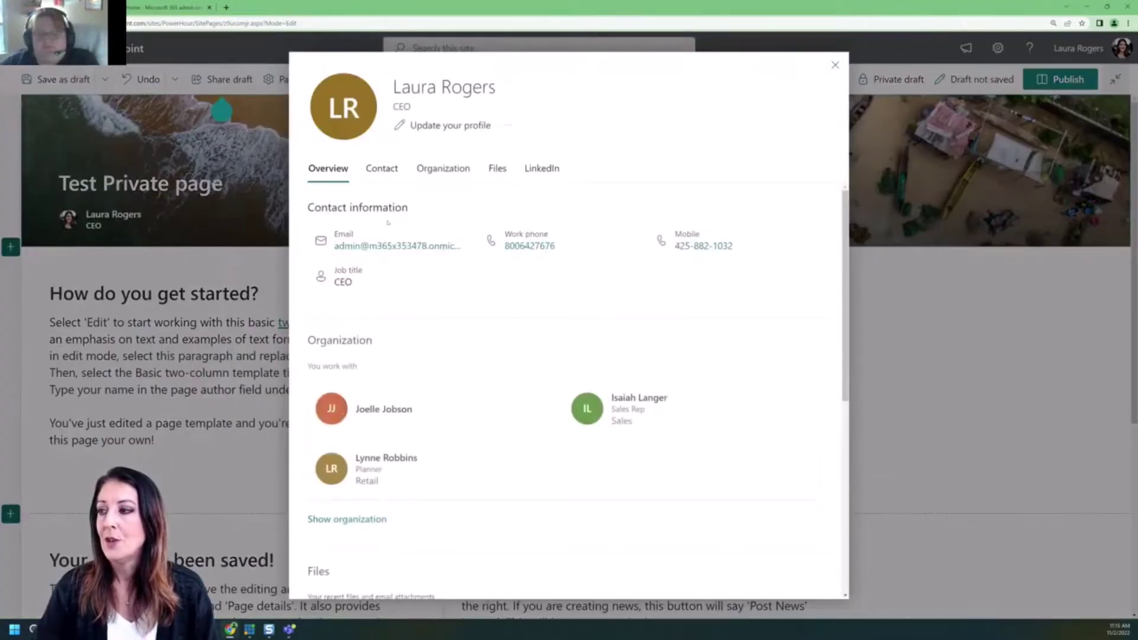
left_click(830, 68)
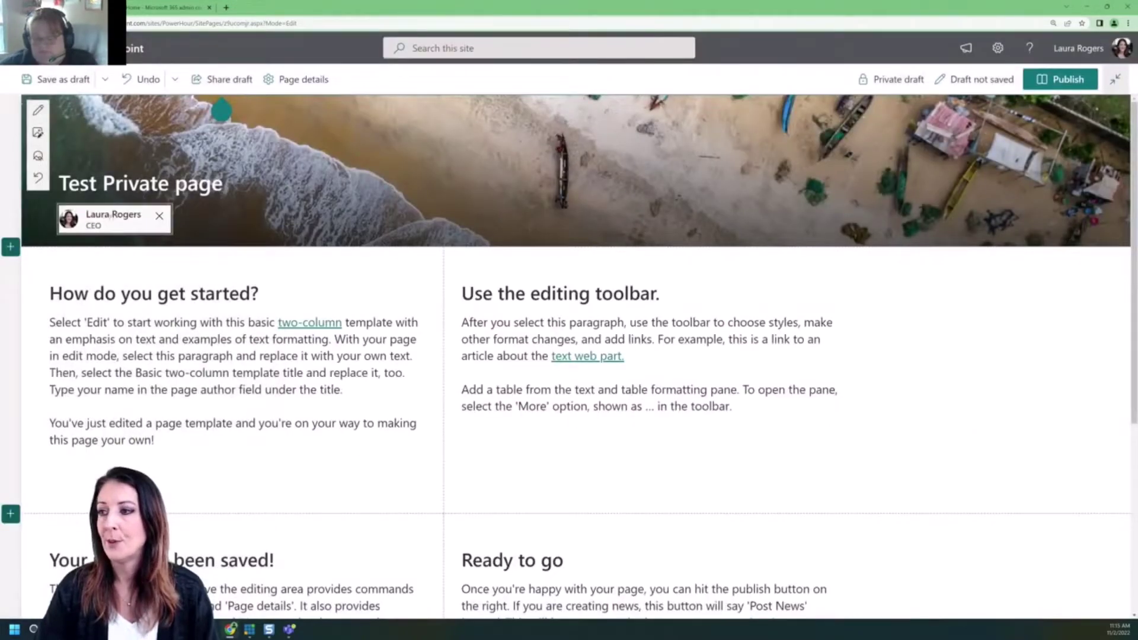
left_click(157, 220)
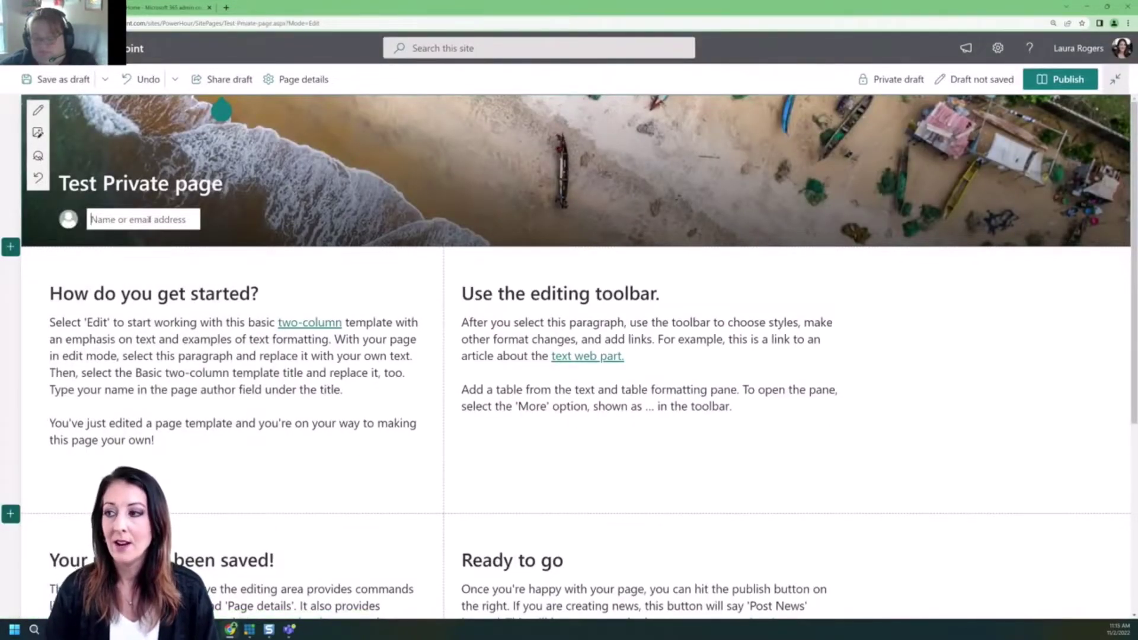
type("hu")
key("BackSpace")
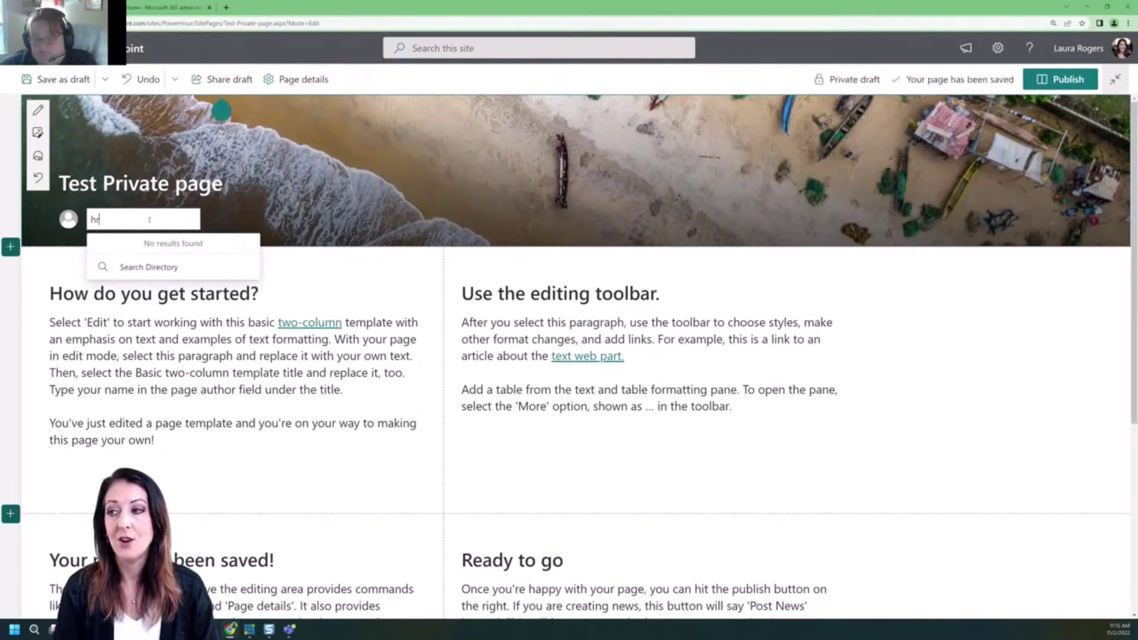
key("BackSpace")
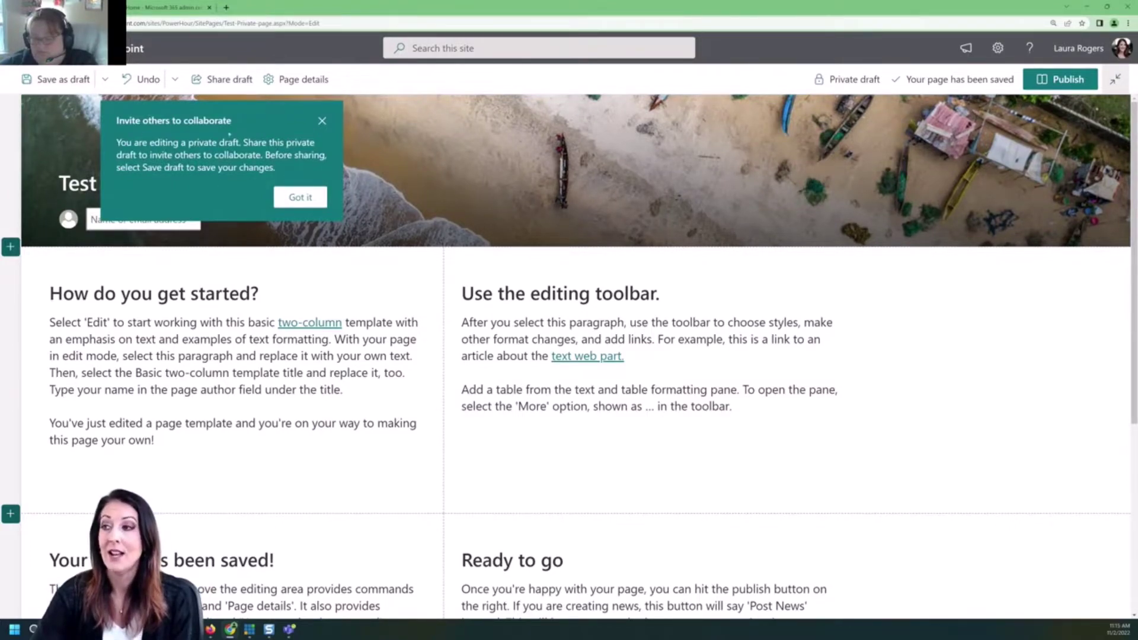
Dismiss the collaboration tip and save the page as a draft
left_click(300, 197)
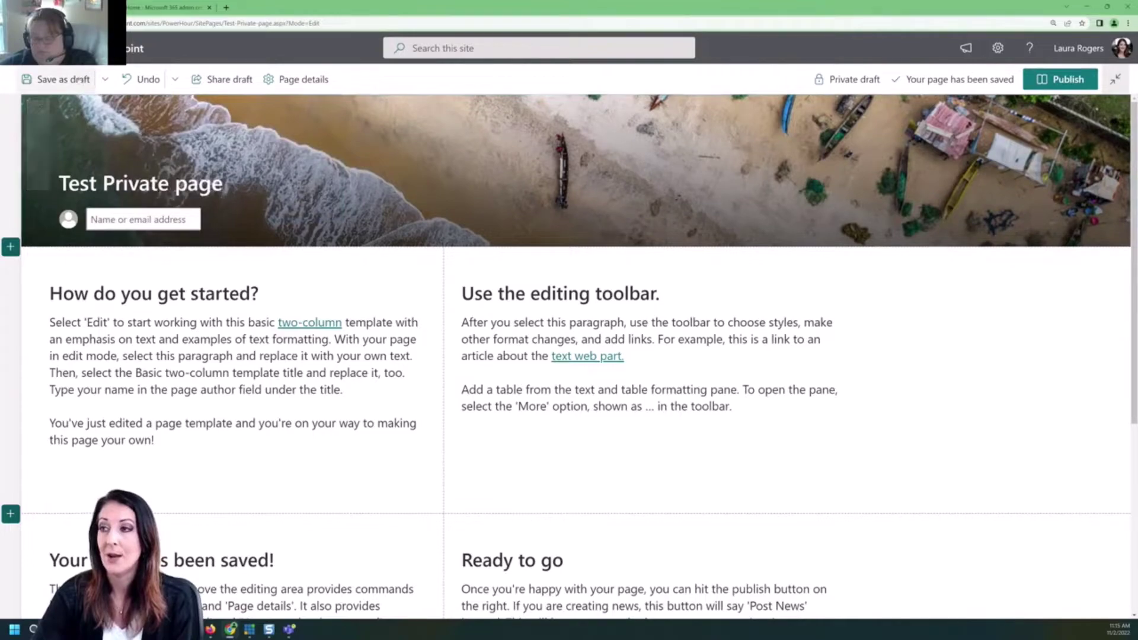
left_click(79, 80)
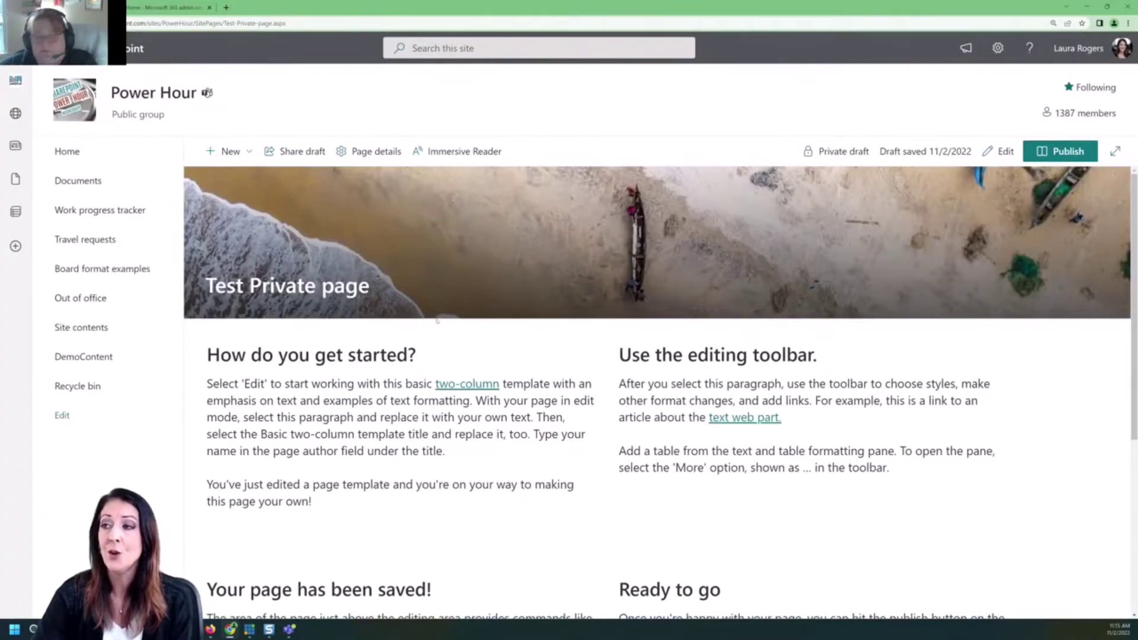
Select the site's address through "PowerHour" in the page URL and switch to the other window
key("ctrl+l")
left_click(215, 23)
key("shift+Home")
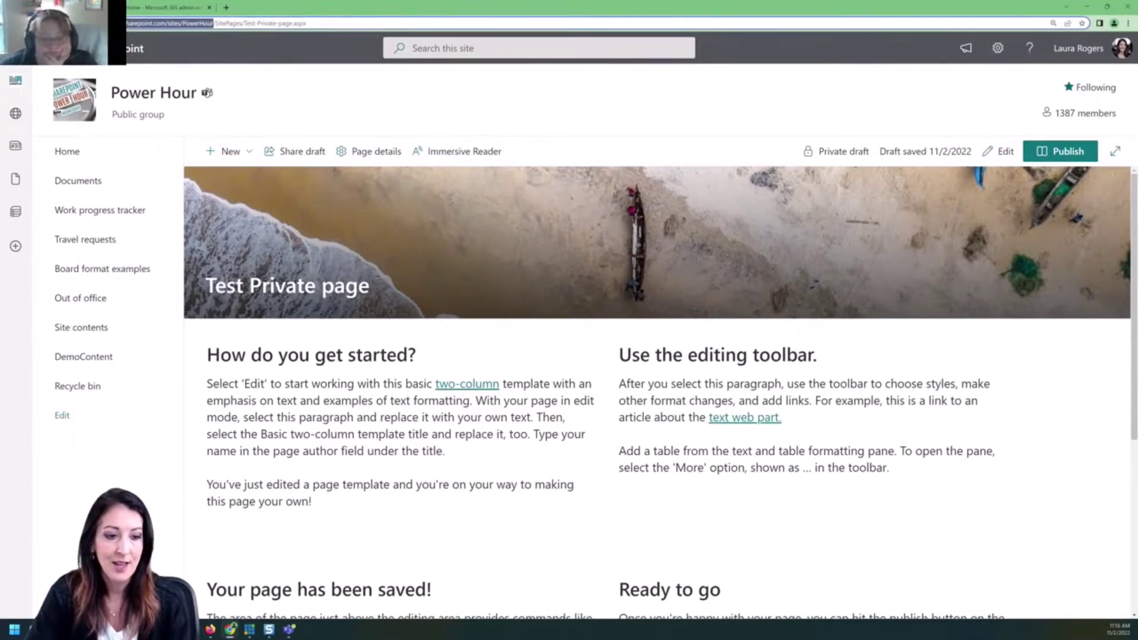
key("alt+Tab")
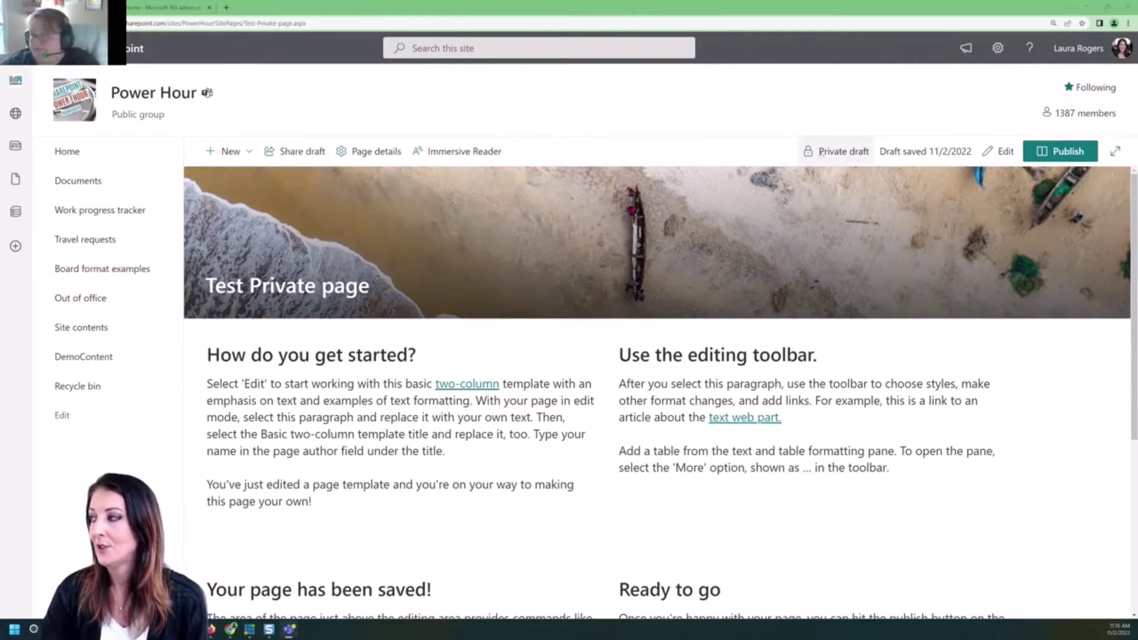
Review the private draft's sharing details, managed access, link-sharing options and additional page details
left_click(835, 151)
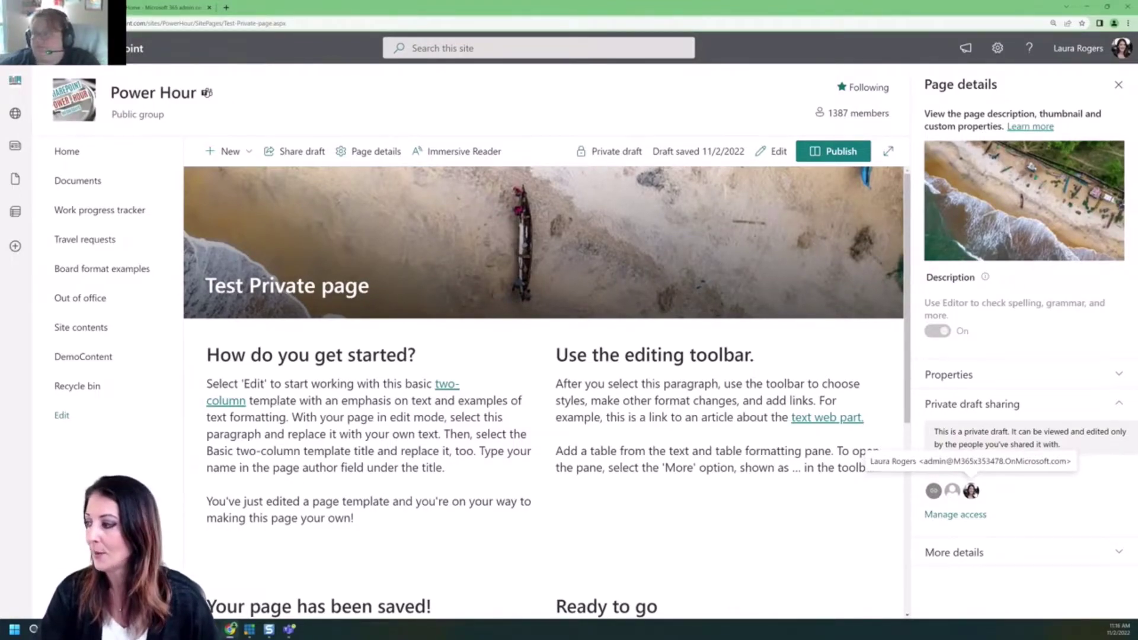
left_click(954, 514)
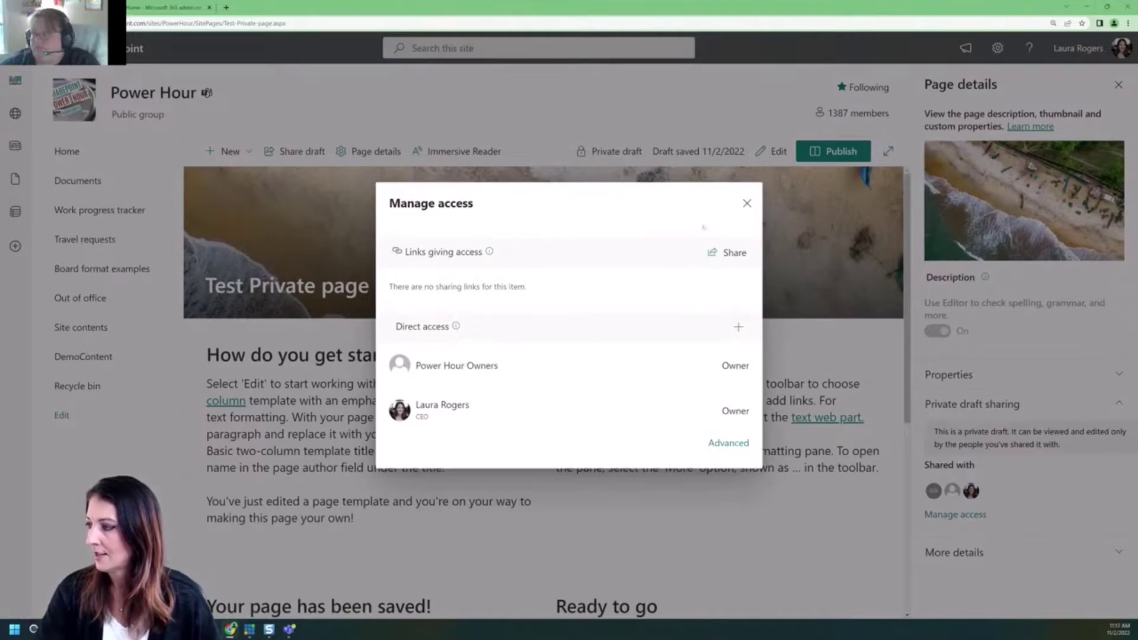
left_click(728, 253)
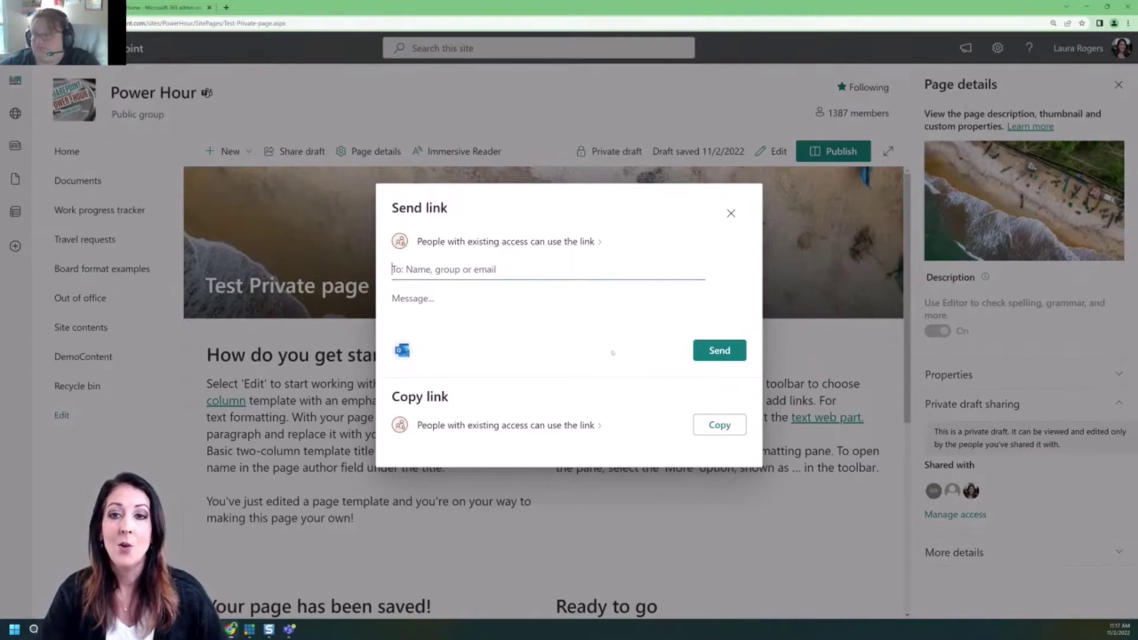
left_click(730, 214)
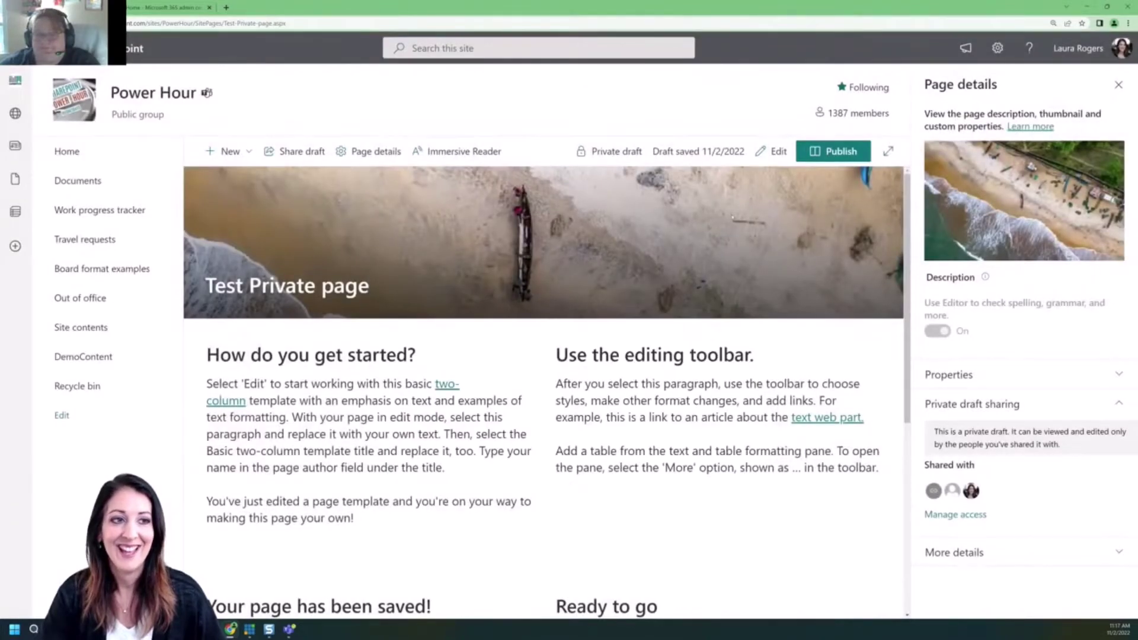
left_click(1017, 553)
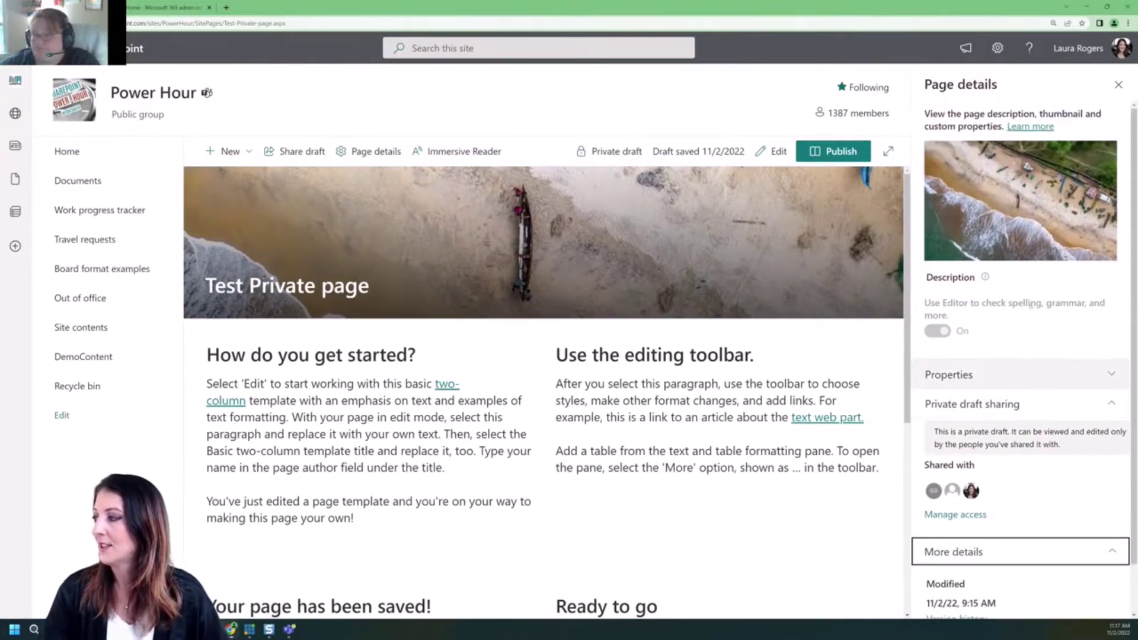
left_click(1118, 85)
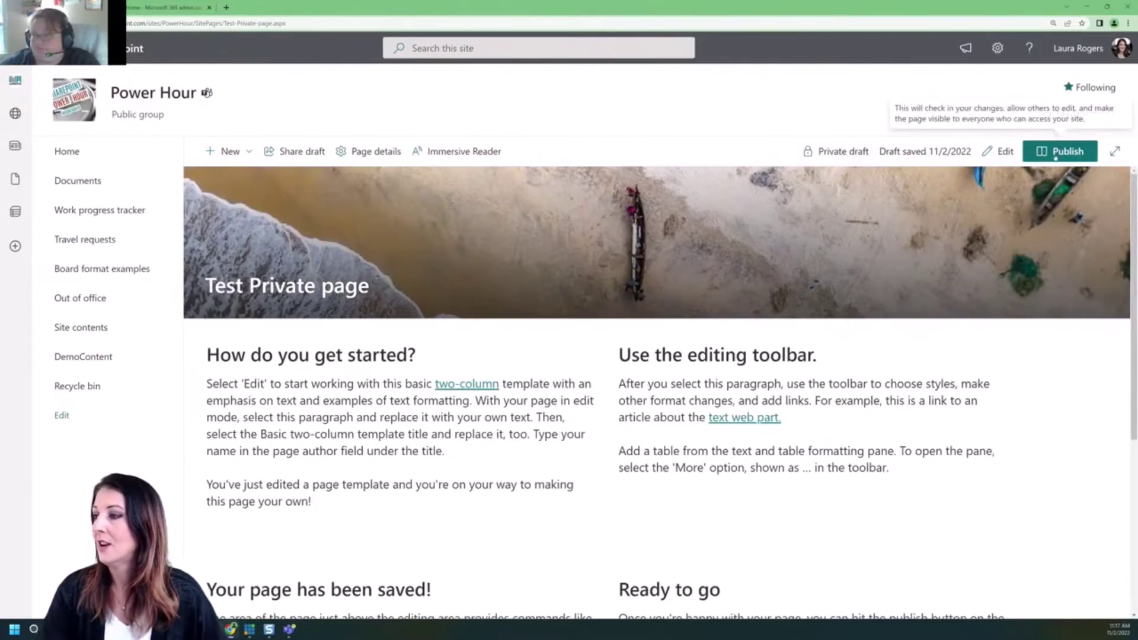
Reopen the draft for editing and change its title to "Test Public page"
left_click(1001, 151)
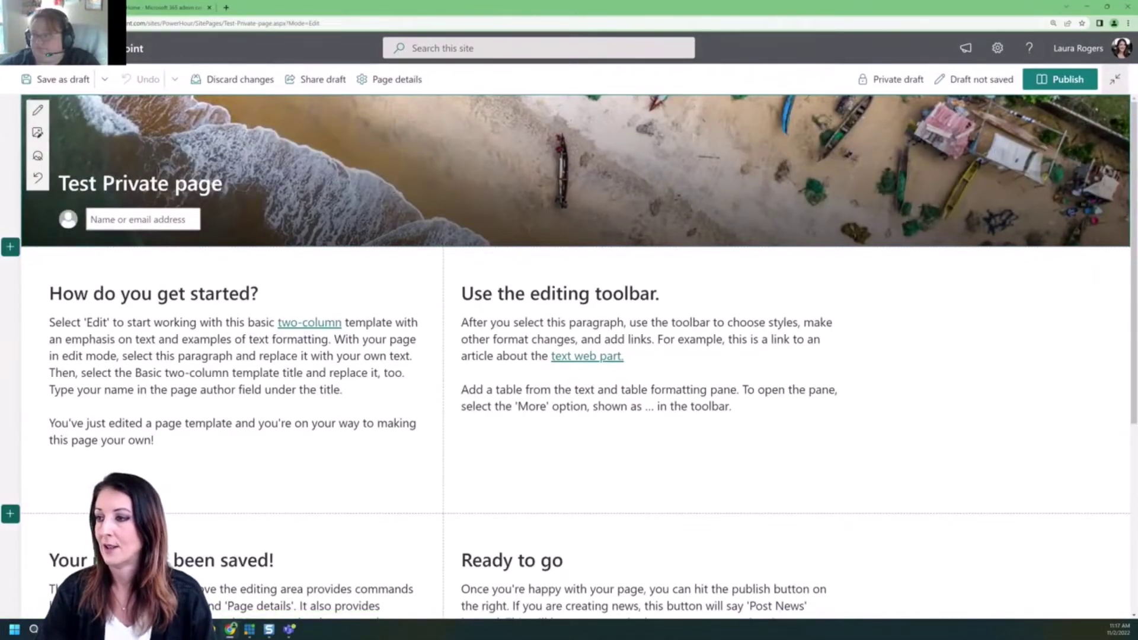
left_click_drag(102, 184, 222, 184)
left_click(223, 184)
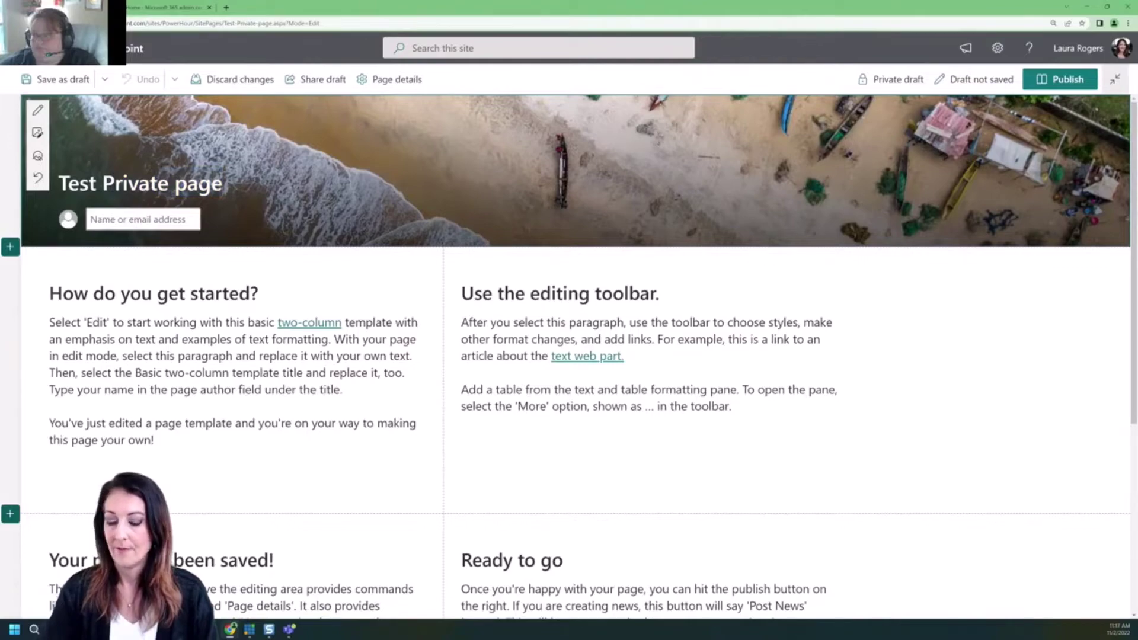
key("BackSpace")
key("BackSpace")
key("BackSpace")
key("BackSpace")
key("BackSpace")
key("BackSpace")
key("BackSpace")
key("BackSpace")
key("BackSpace")
key("BackSpace")
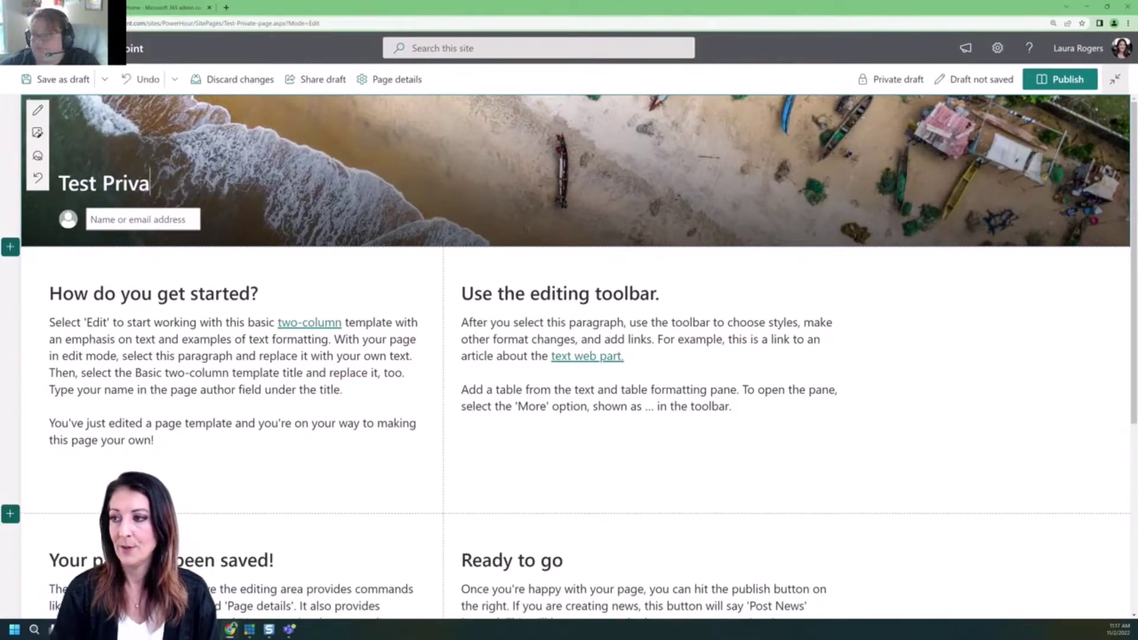
type("ublic page")
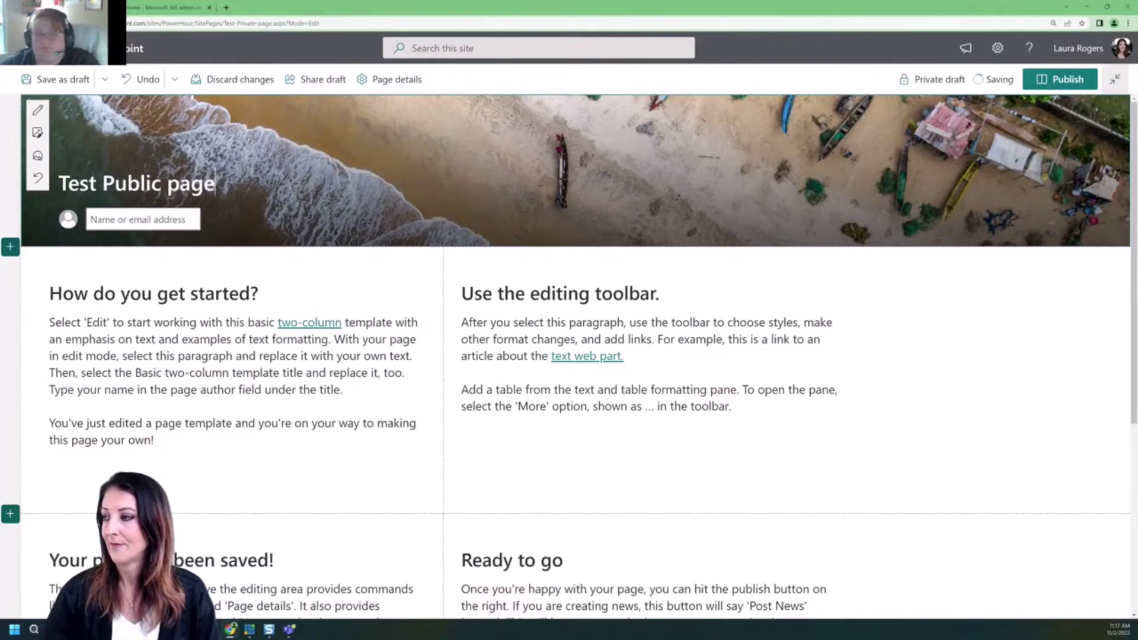
Publish the "Test Public page" draft to the Power Hour site and close the page promotion options
left_click(237, 380)
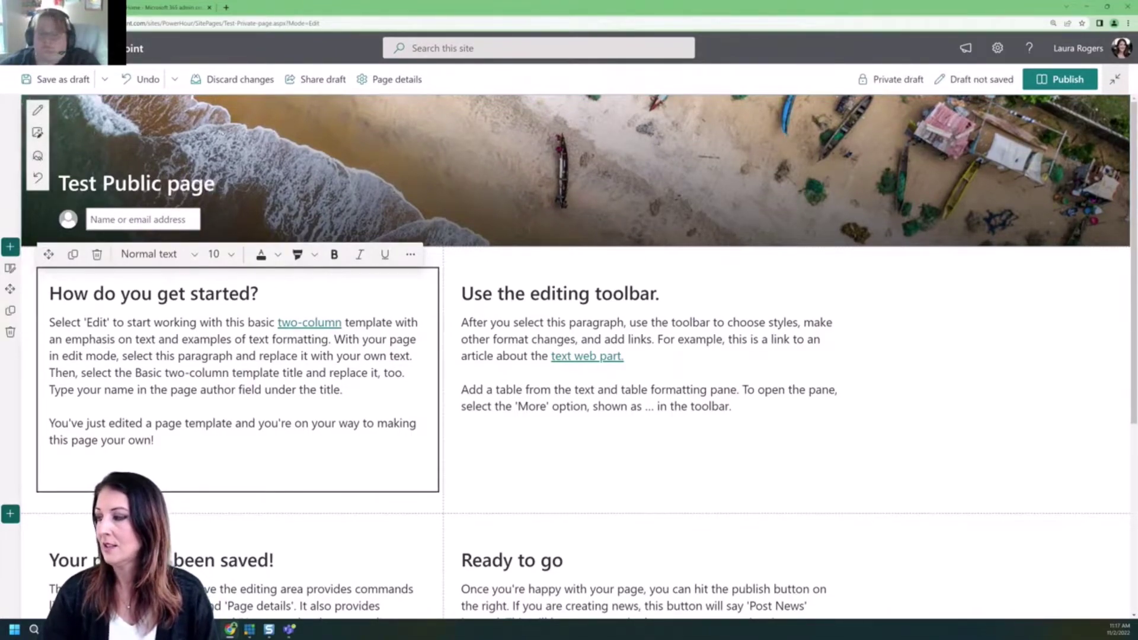
left_click(1055, 80)
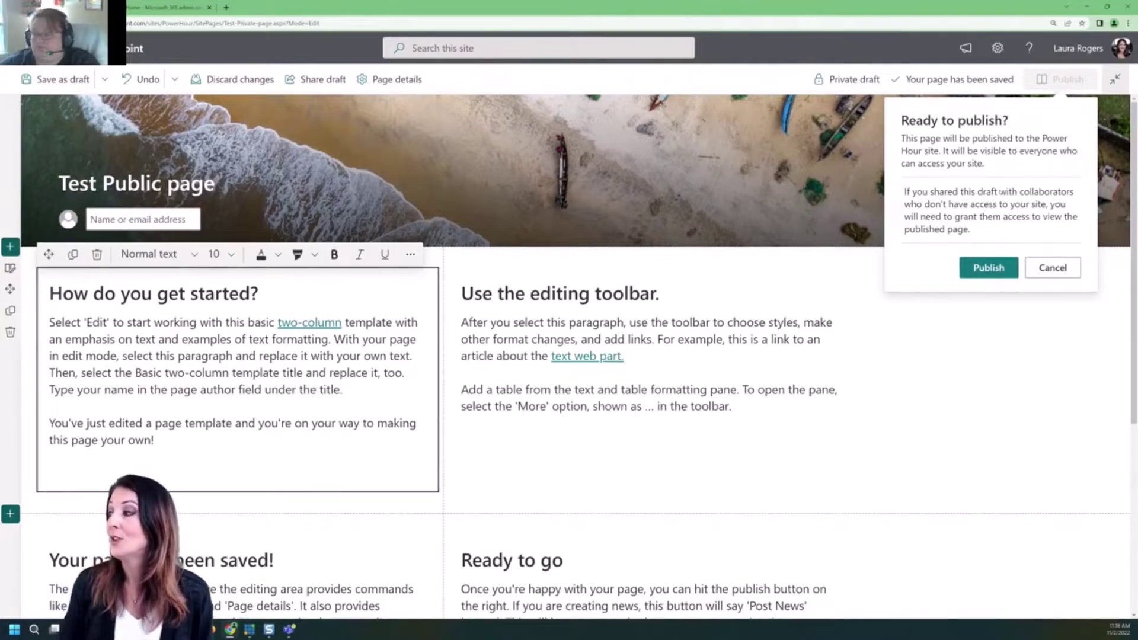
left_click(978, 269)
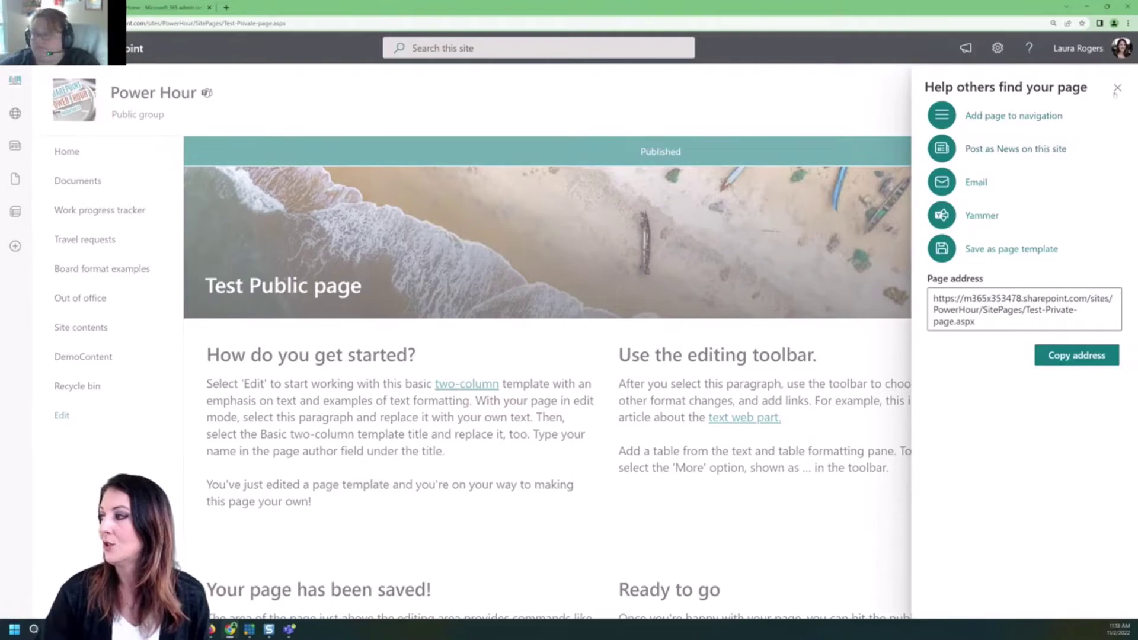
left_click(1117, 87)
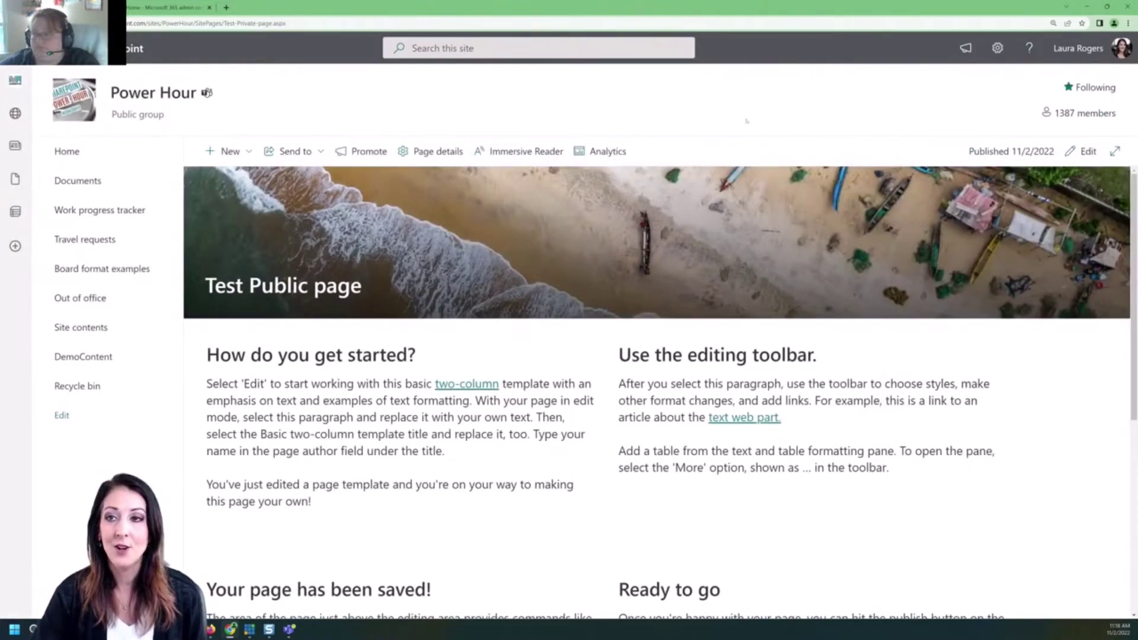
Open the Site Pages library from the site contents and check the details of Test-Private-page.aspx
left_click(997, 48)
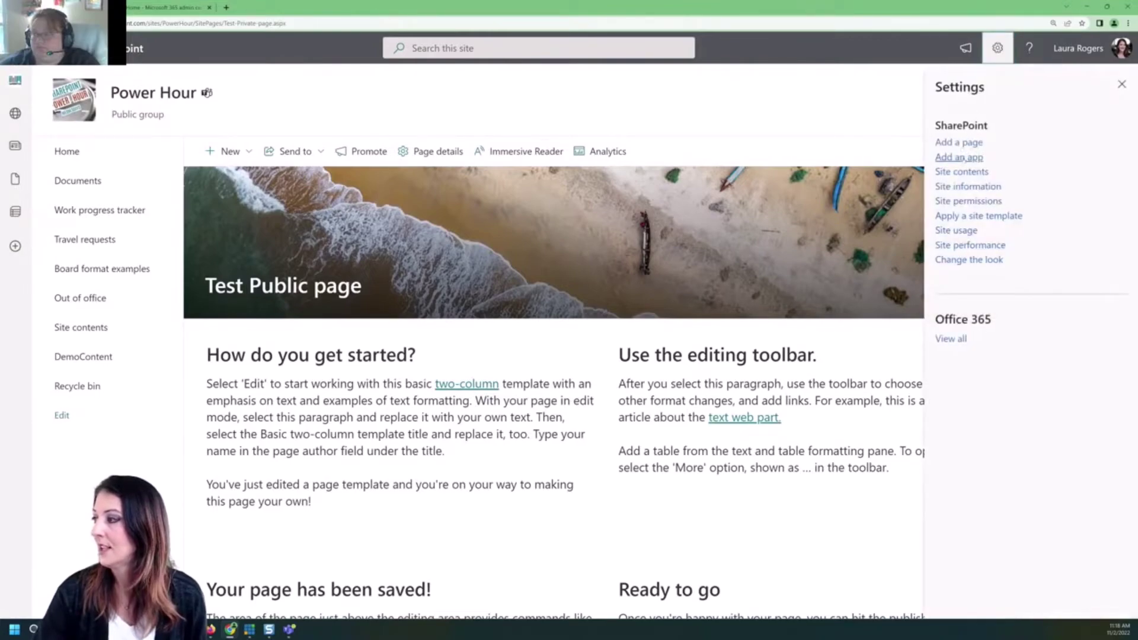
left_click(961, 172)
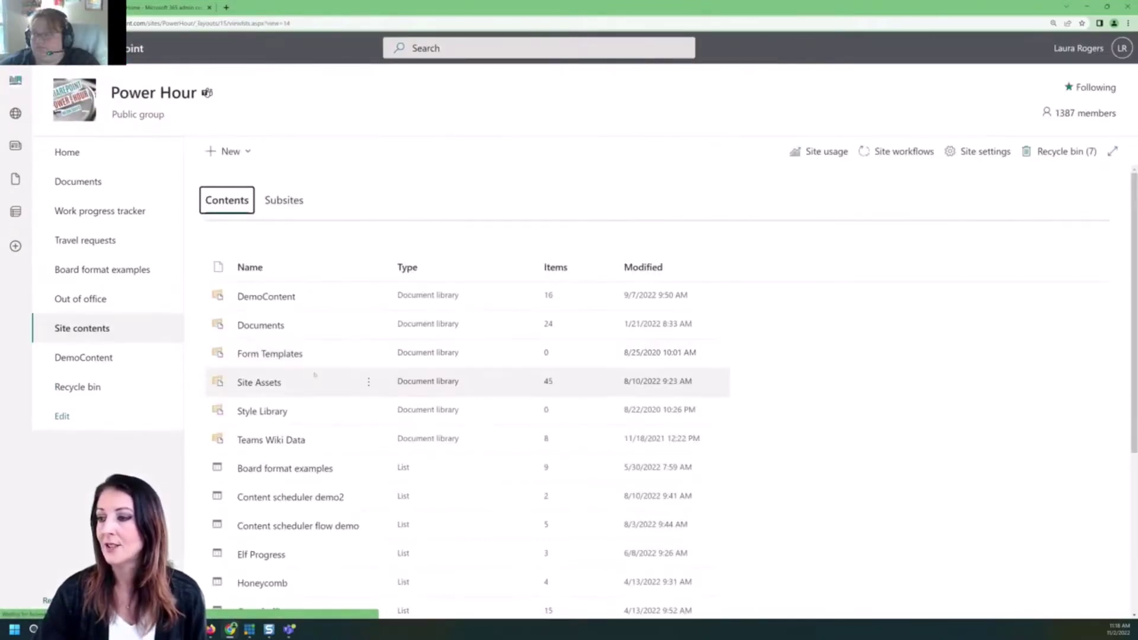
scroll(388, 393, "down", 4)
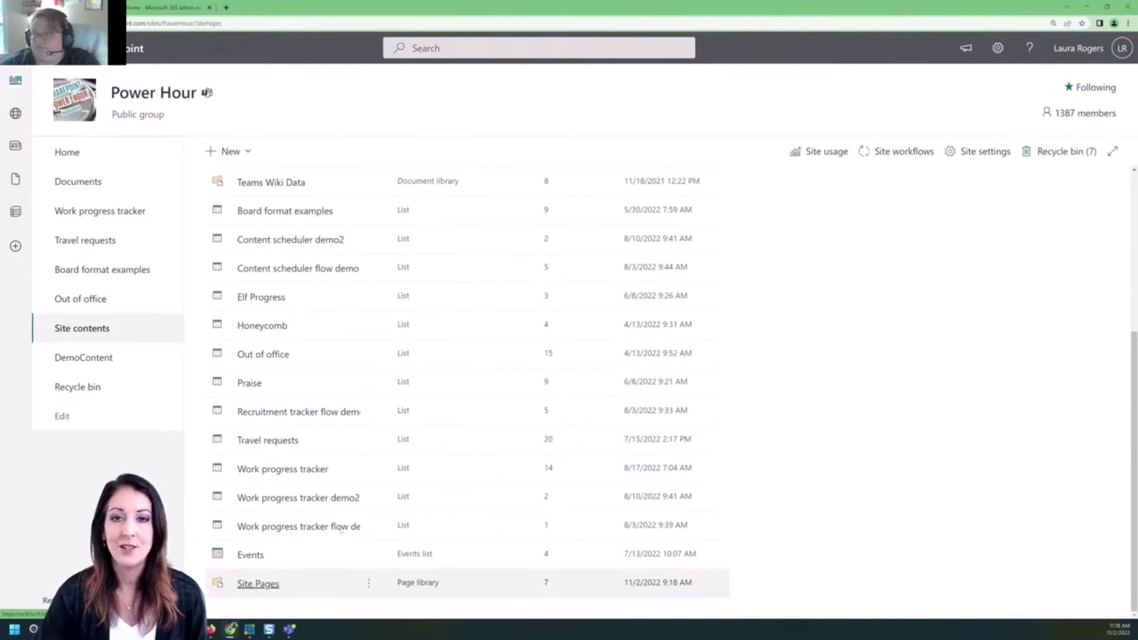
left_click(258, 583)
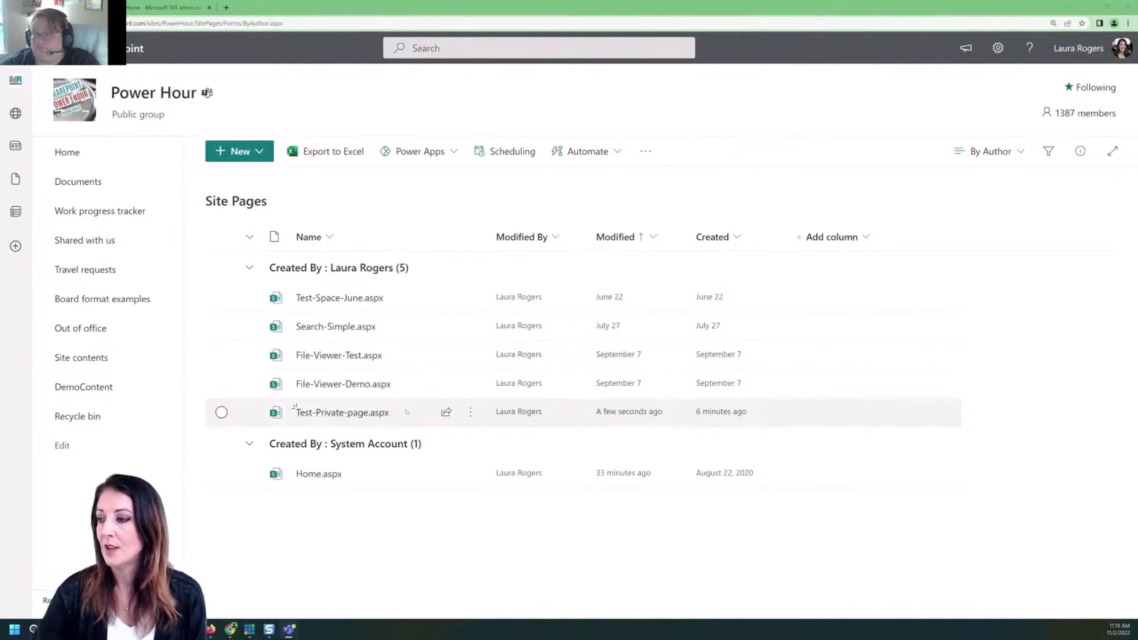
mouse_move(340, 412)
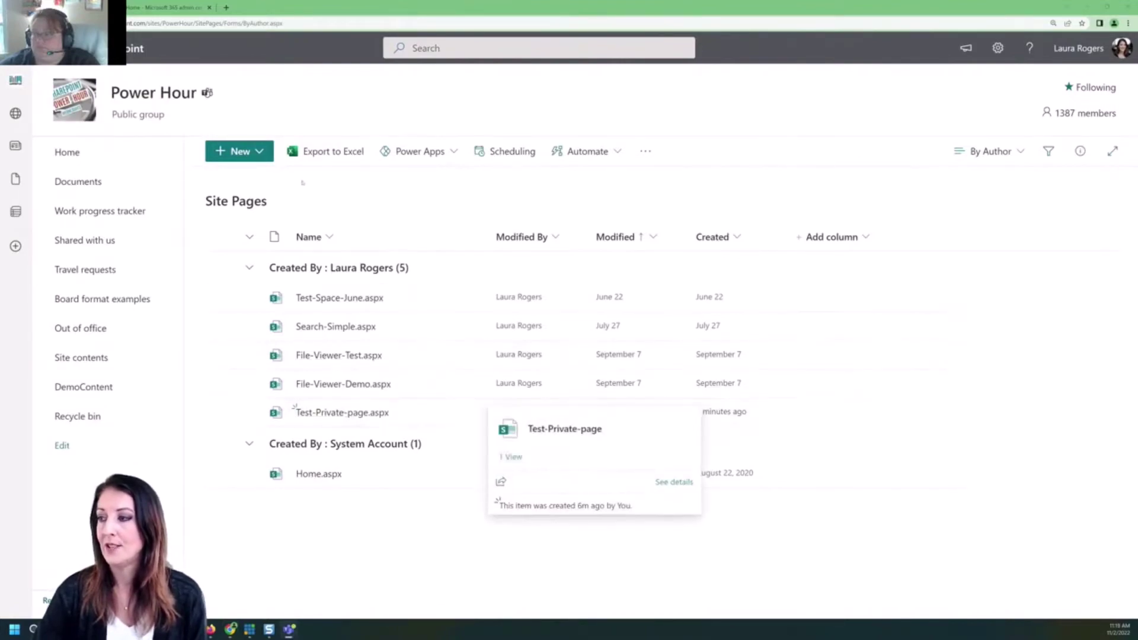
Return to the site's home page and create a news post from the Visual template as a private draft
left_click(95, 155)
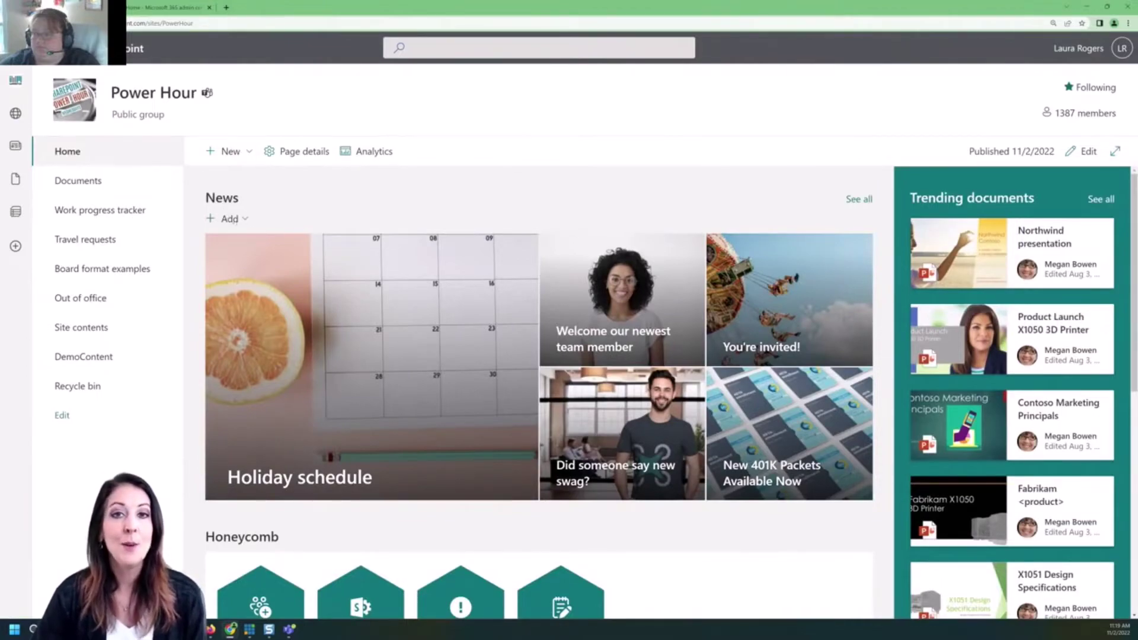
left_click(234, 219)
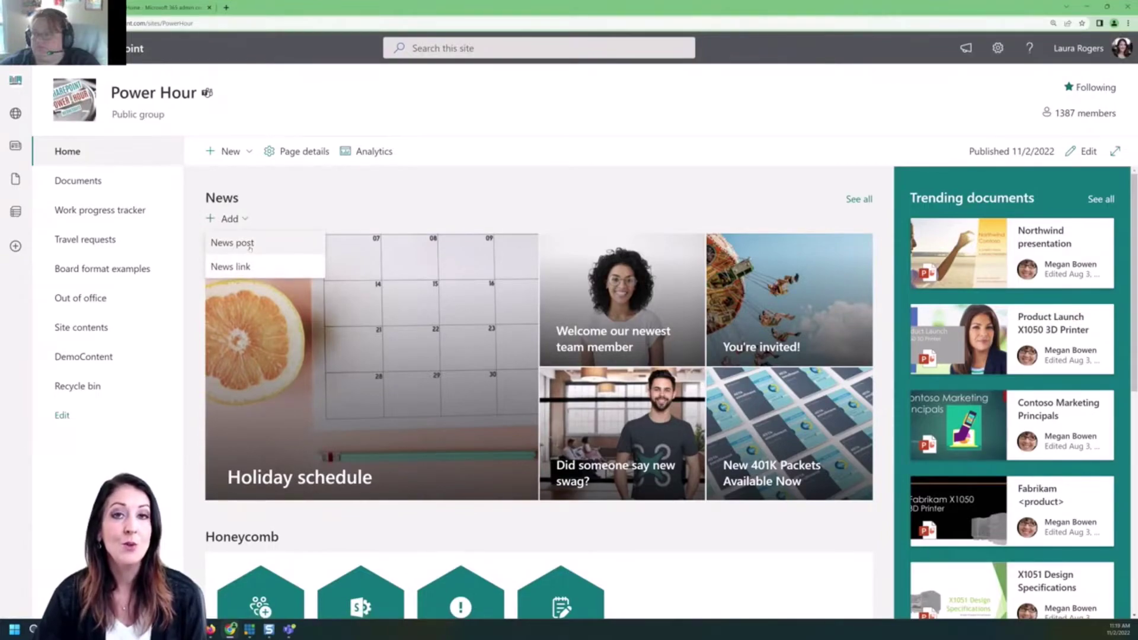
key("Escape")
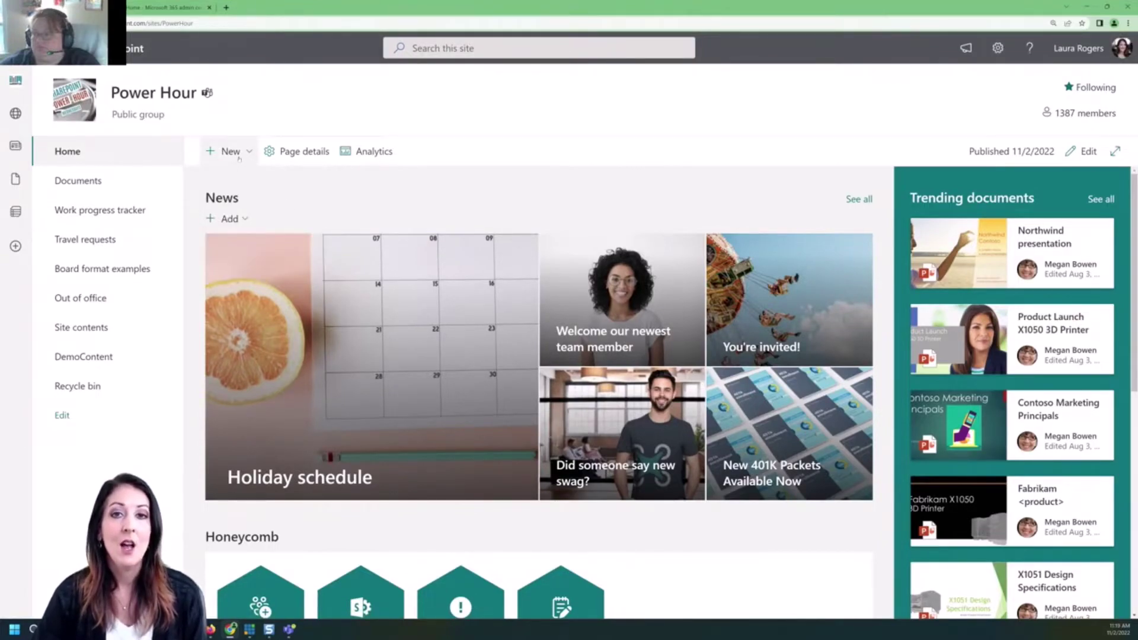
left_click(240, 153)
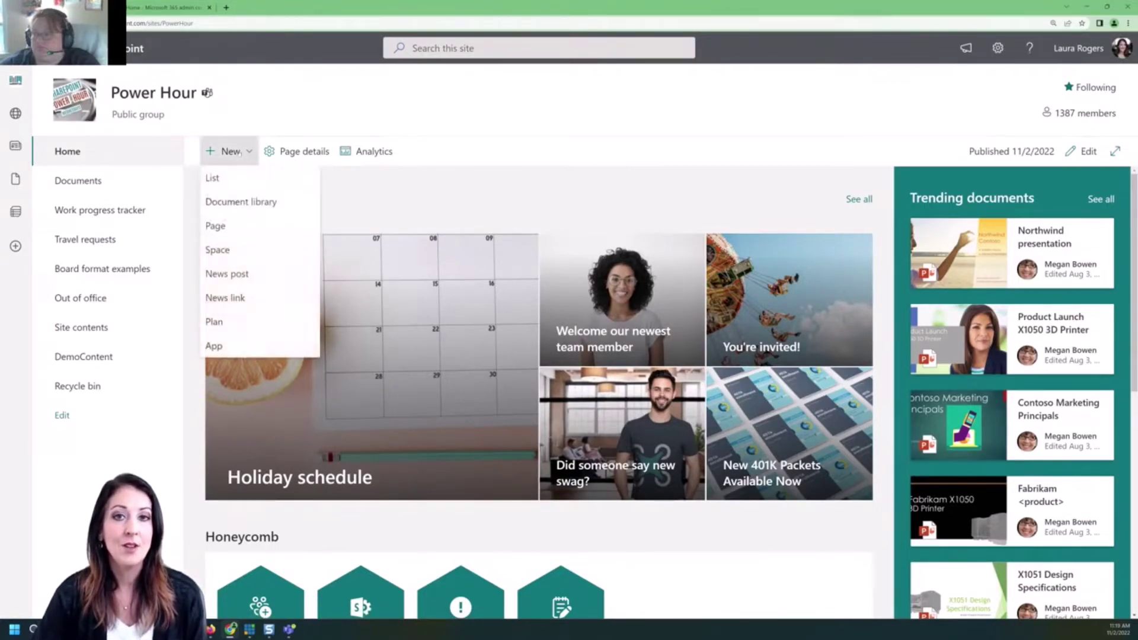
left_click(236, 278)
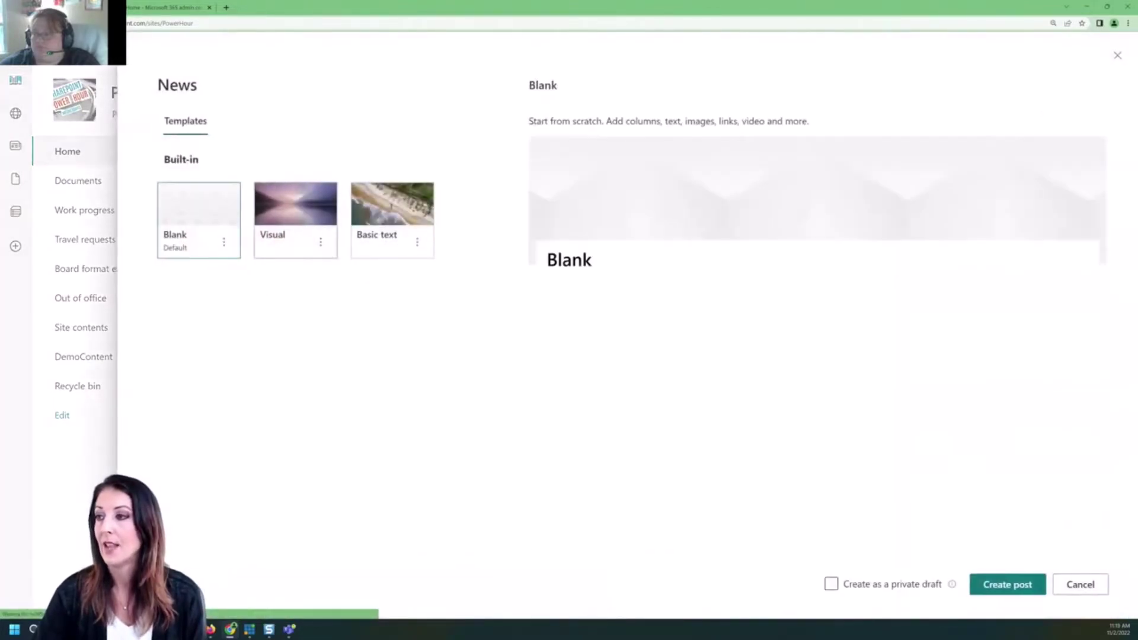
left_click(296, 214)
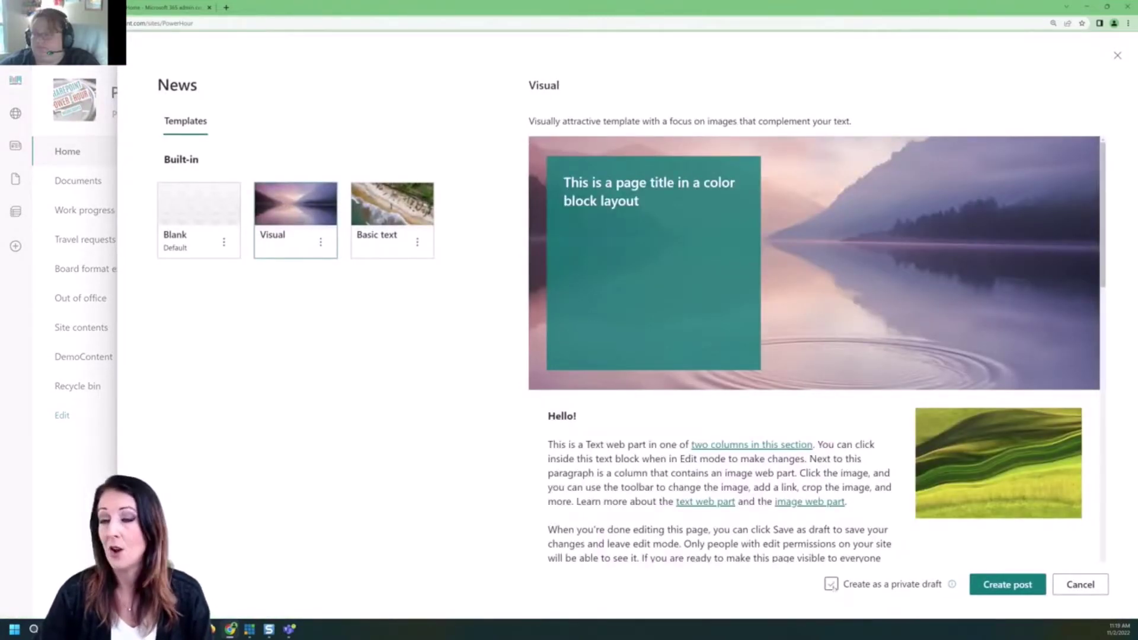
left_click(831, 585)
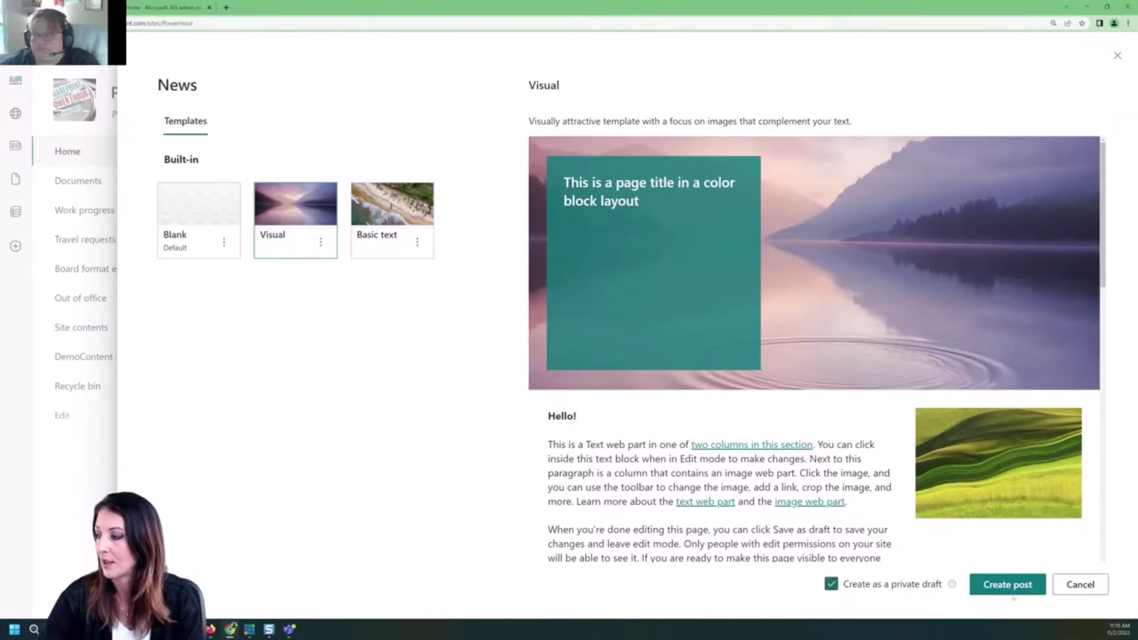
left_click(1014, 584)
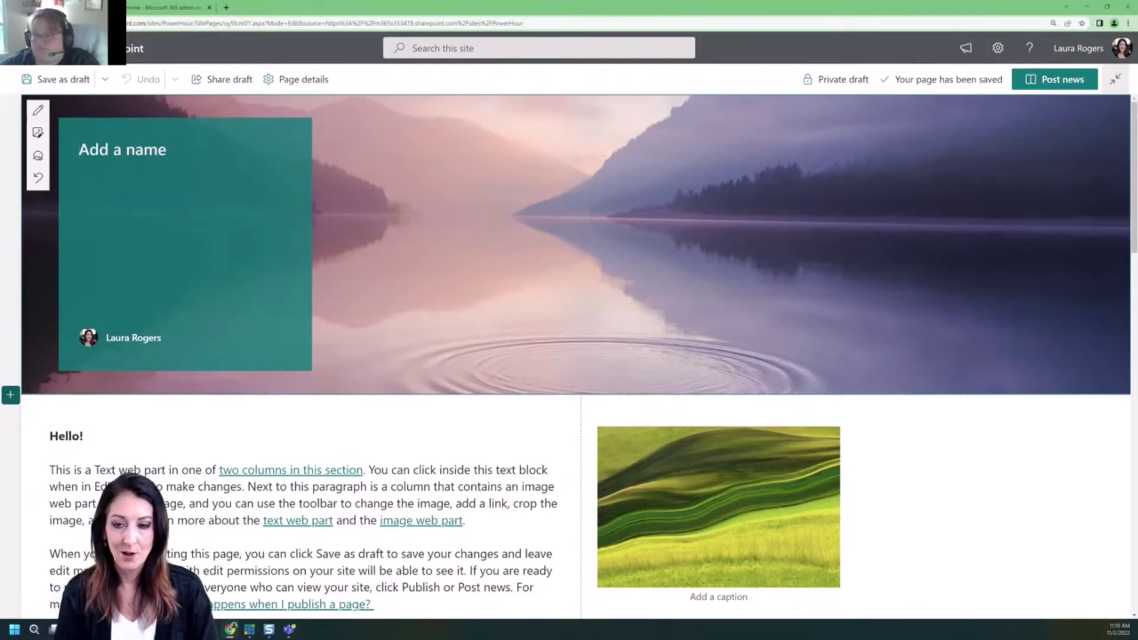
Title the news draft "November news!" and post it to the Power Hour site
type("November news")
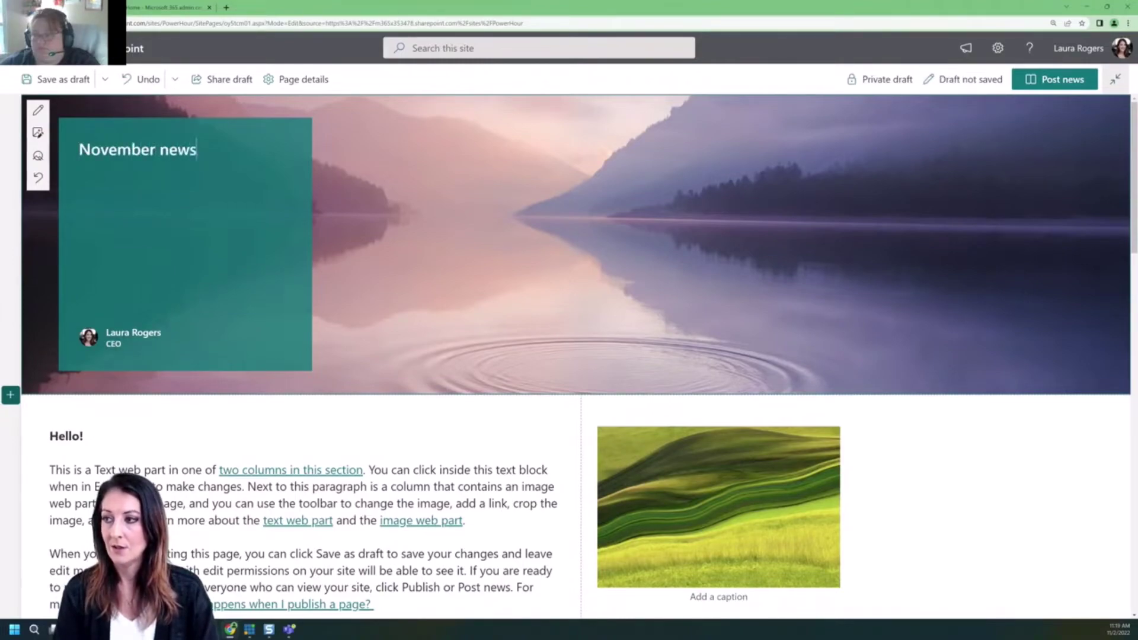
type("!")
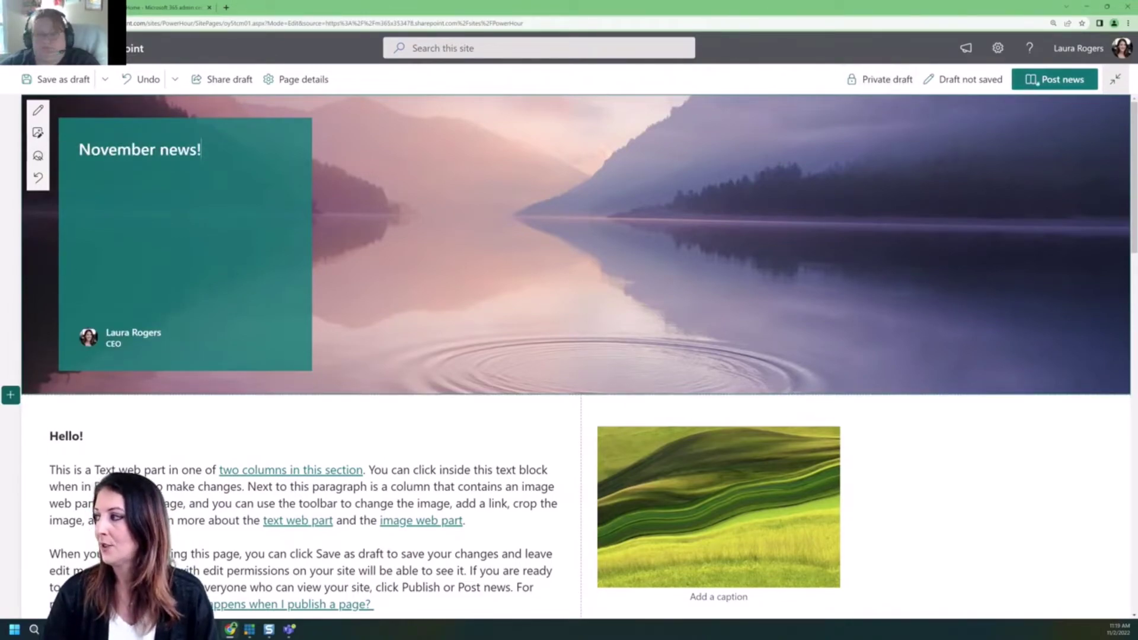
left_click(1058, 79)
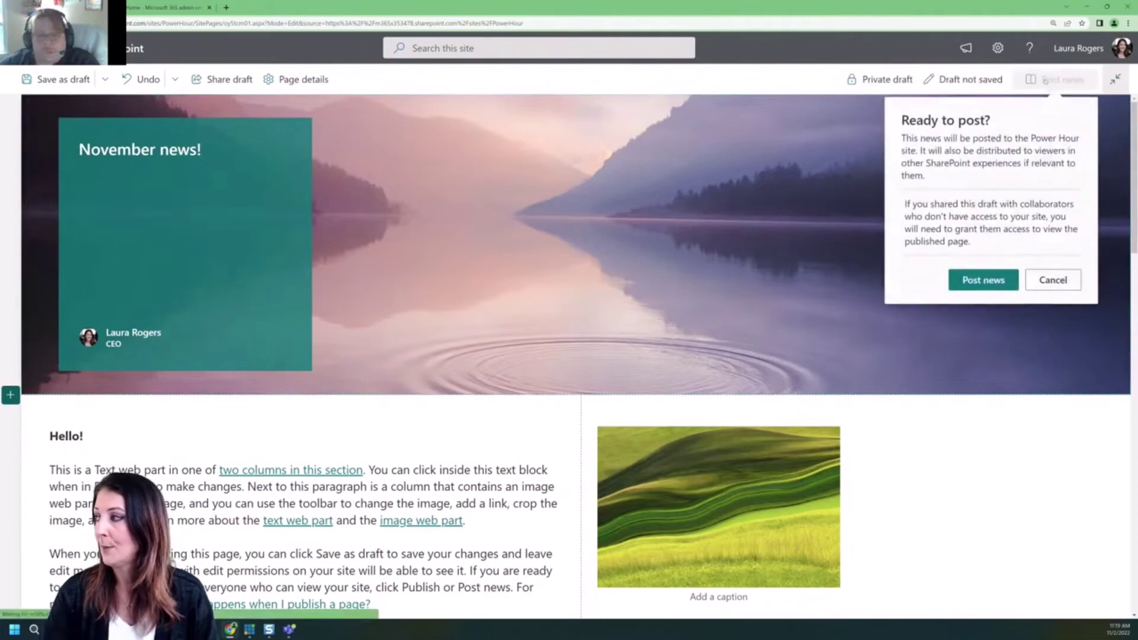
left_click(983, 280)
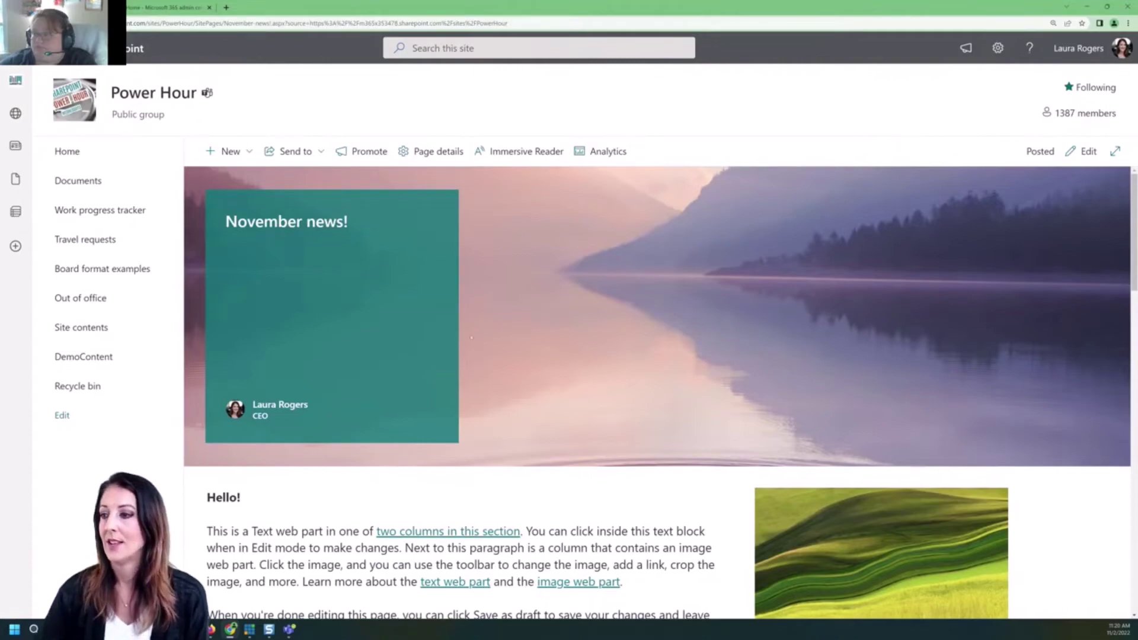
Go back to the site contents and open the Site Pages library
left_click(131, 336)
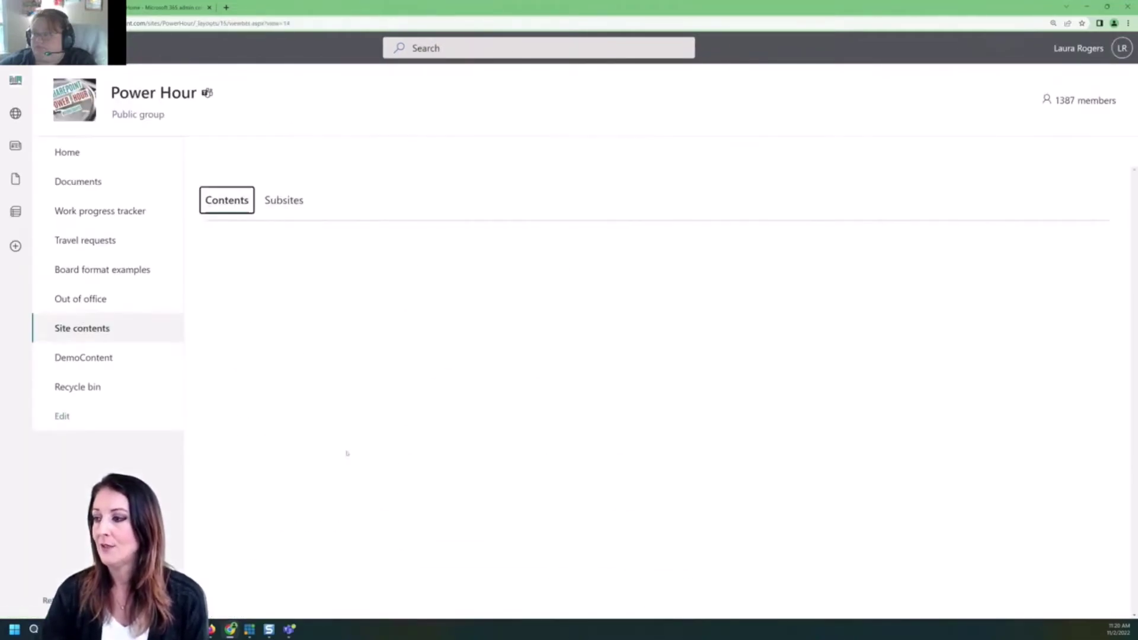
scroll(367, 551, "down", 4)
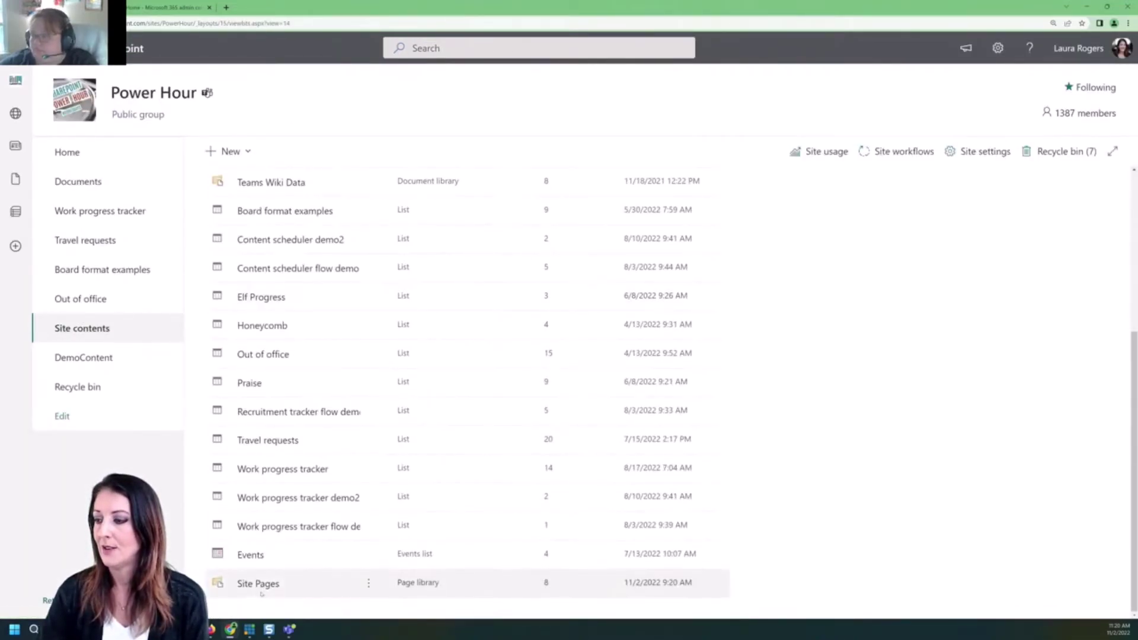
left_click(258, 583)
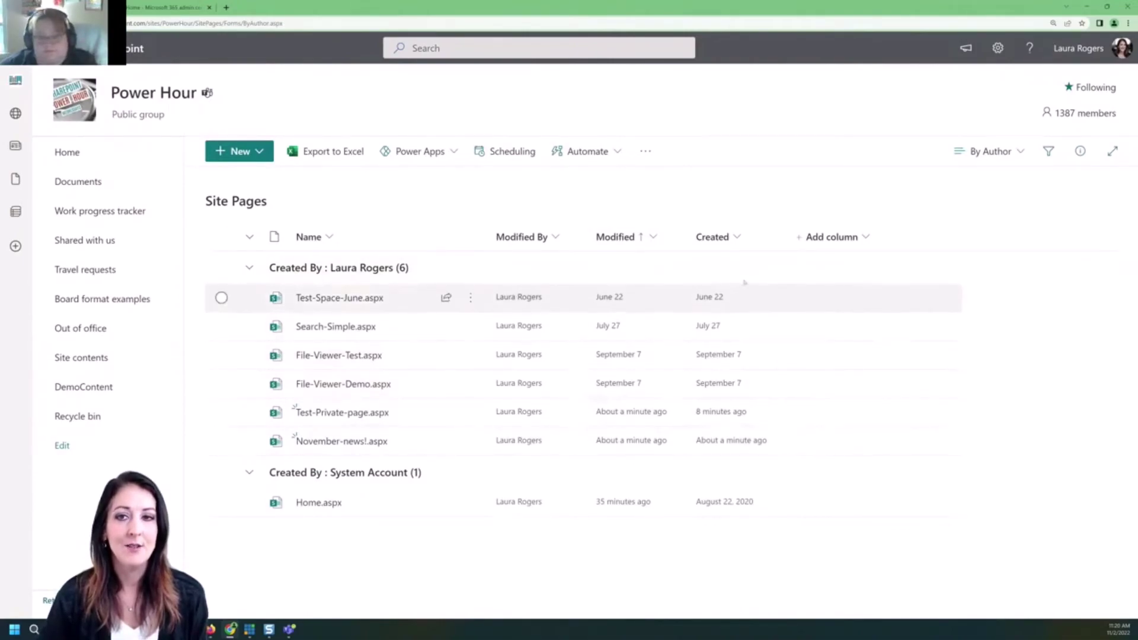
Show the Promoted State column in the By Author view of the Site Pages library
left_click(822, 245)
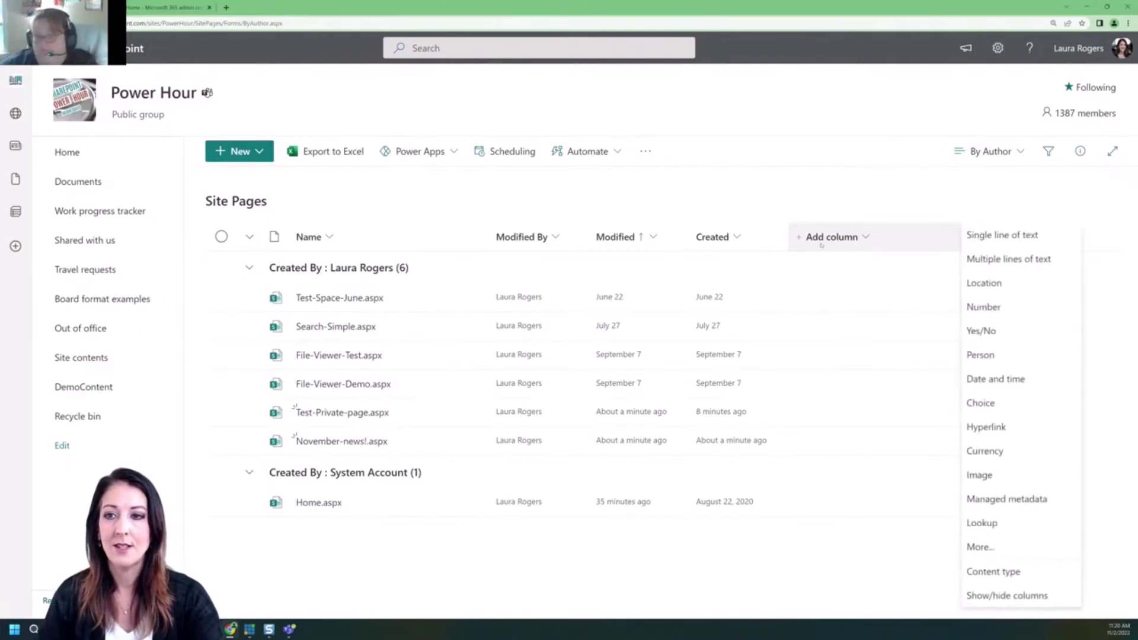
left_click(1019, 598)
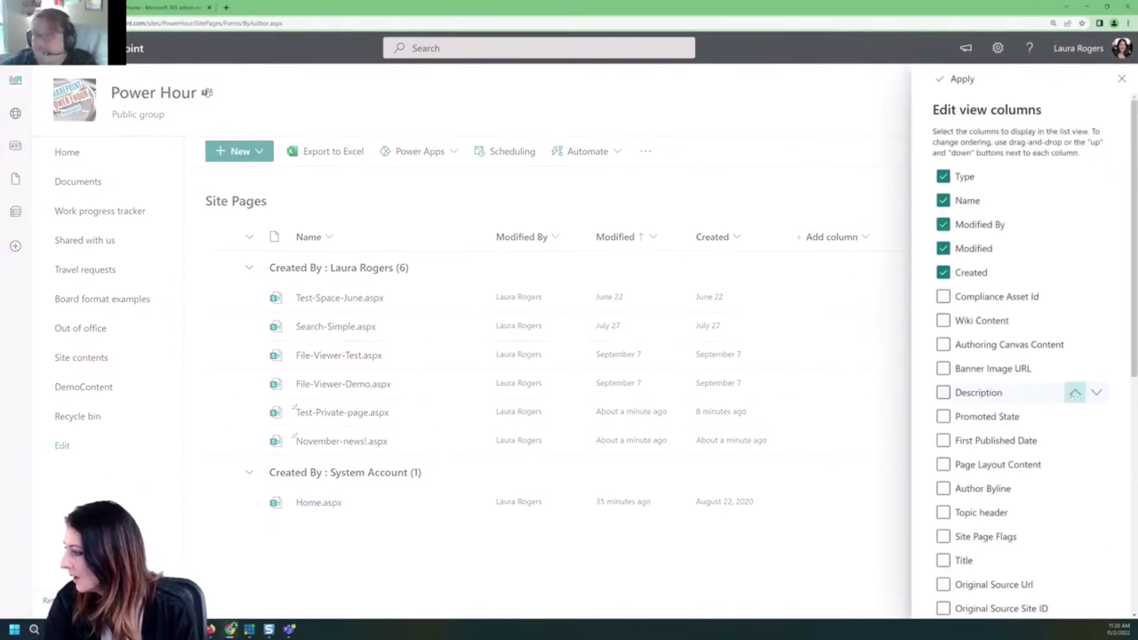
left_click(943, 416)
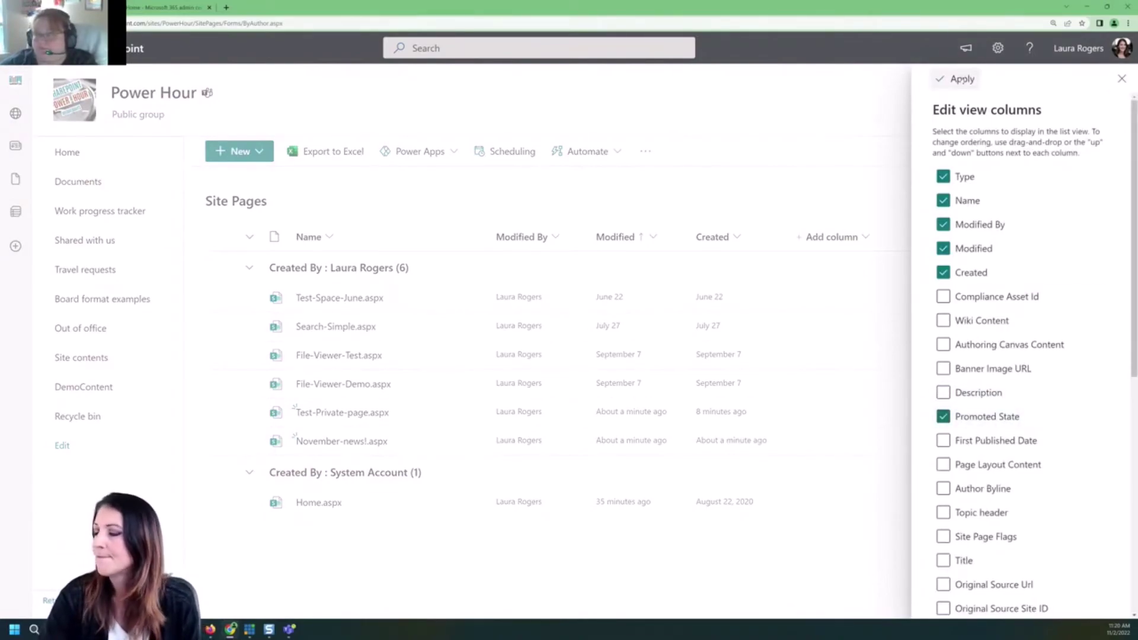
left_click(961, 79)
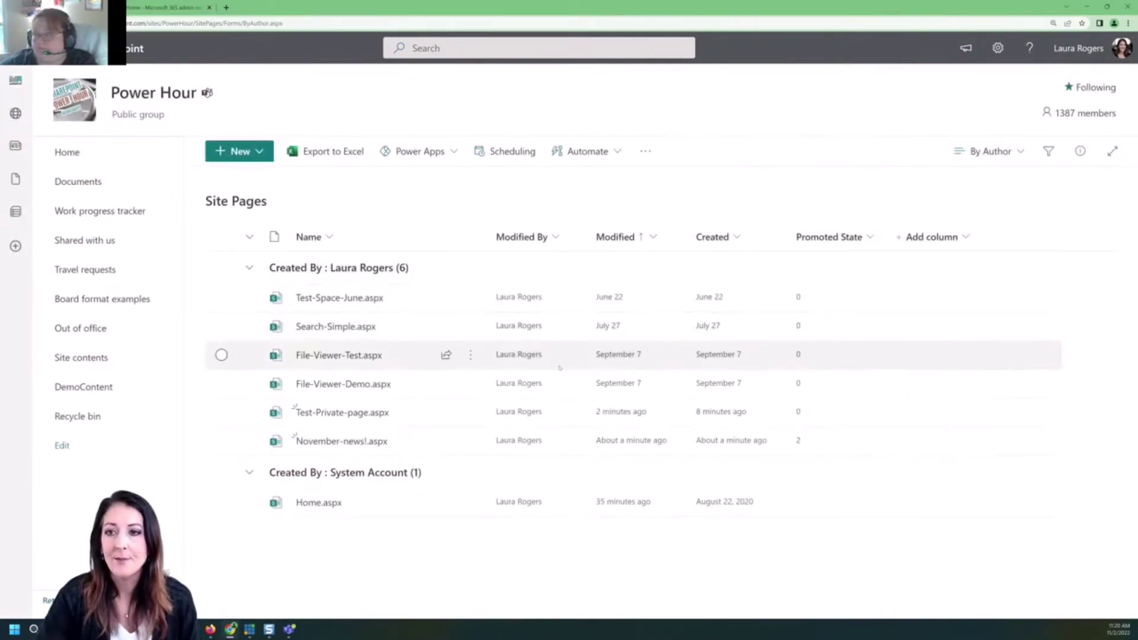